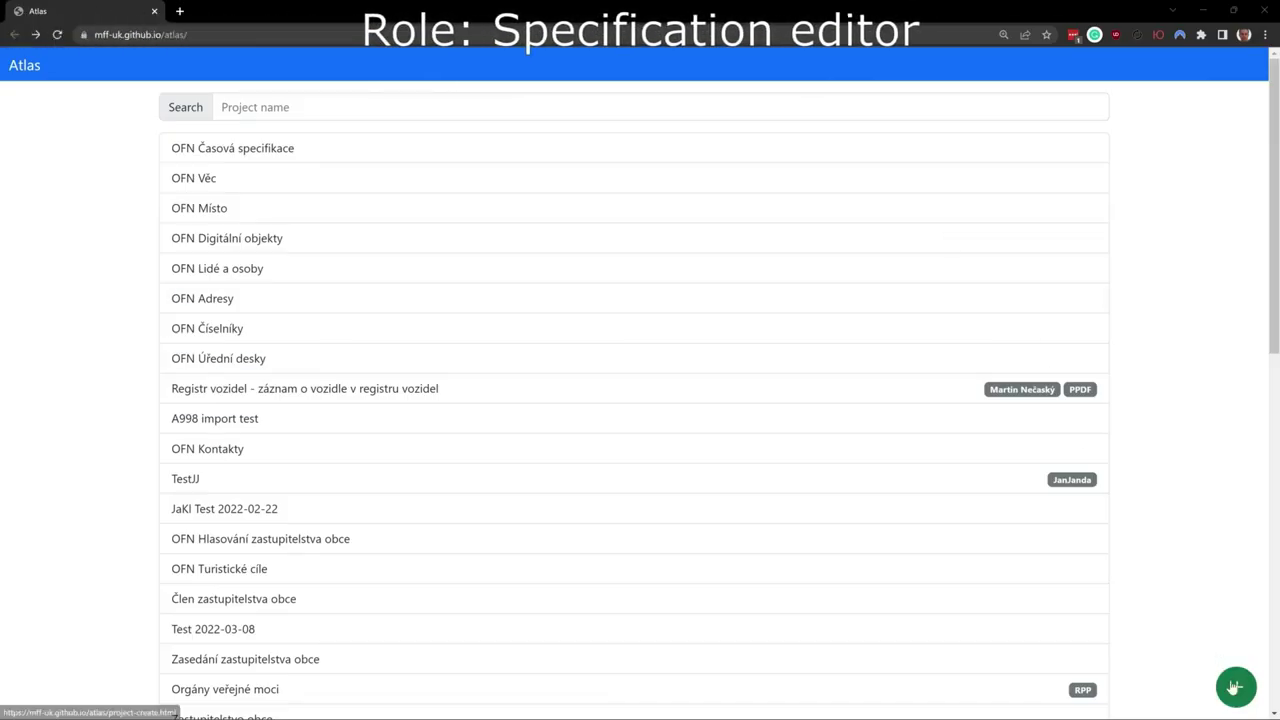
# Create the Atlas project 'Company data' and open its specification for editing.
pyautogui.click(1234, 687)
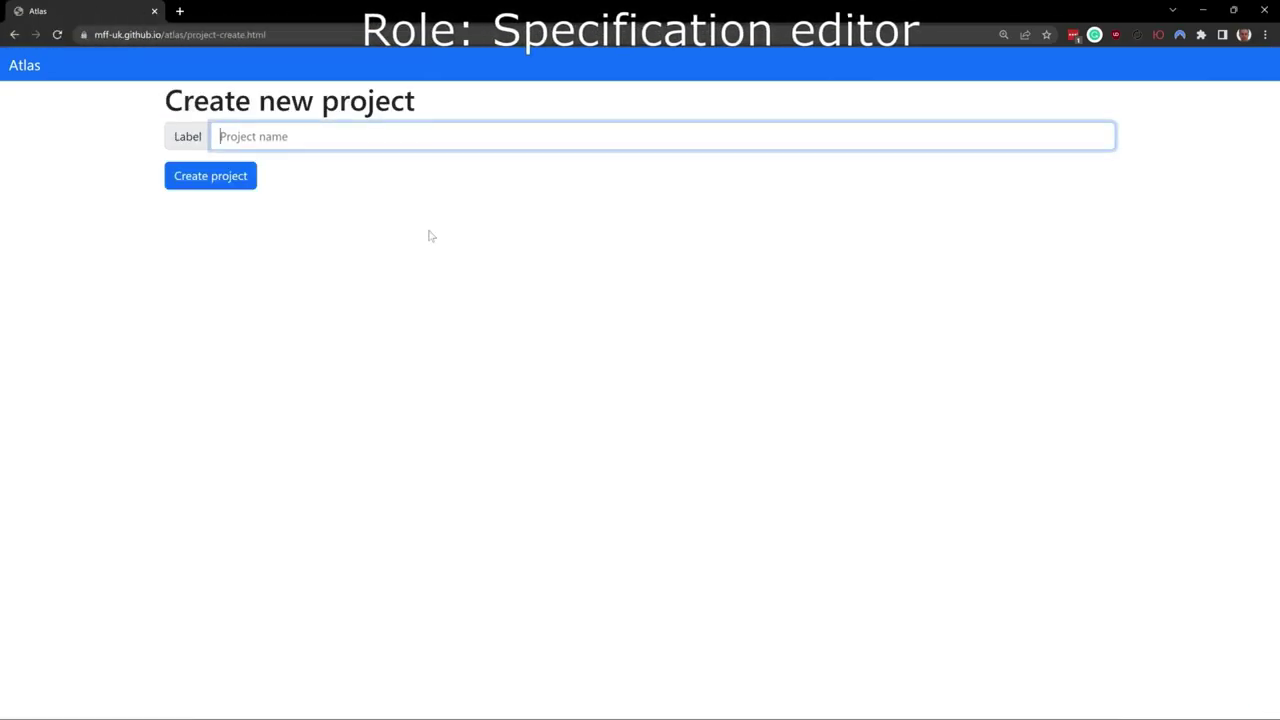
pyautogui.write('Company data')
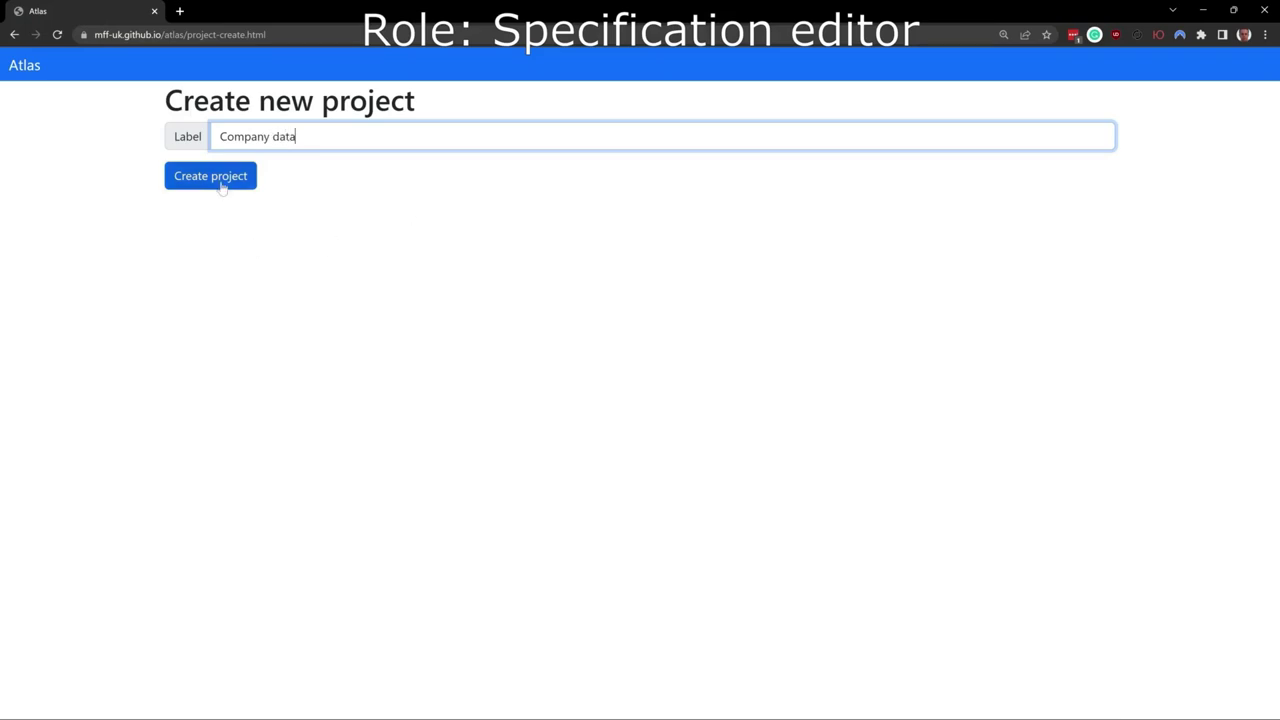
pyautogui.click(222, 188)
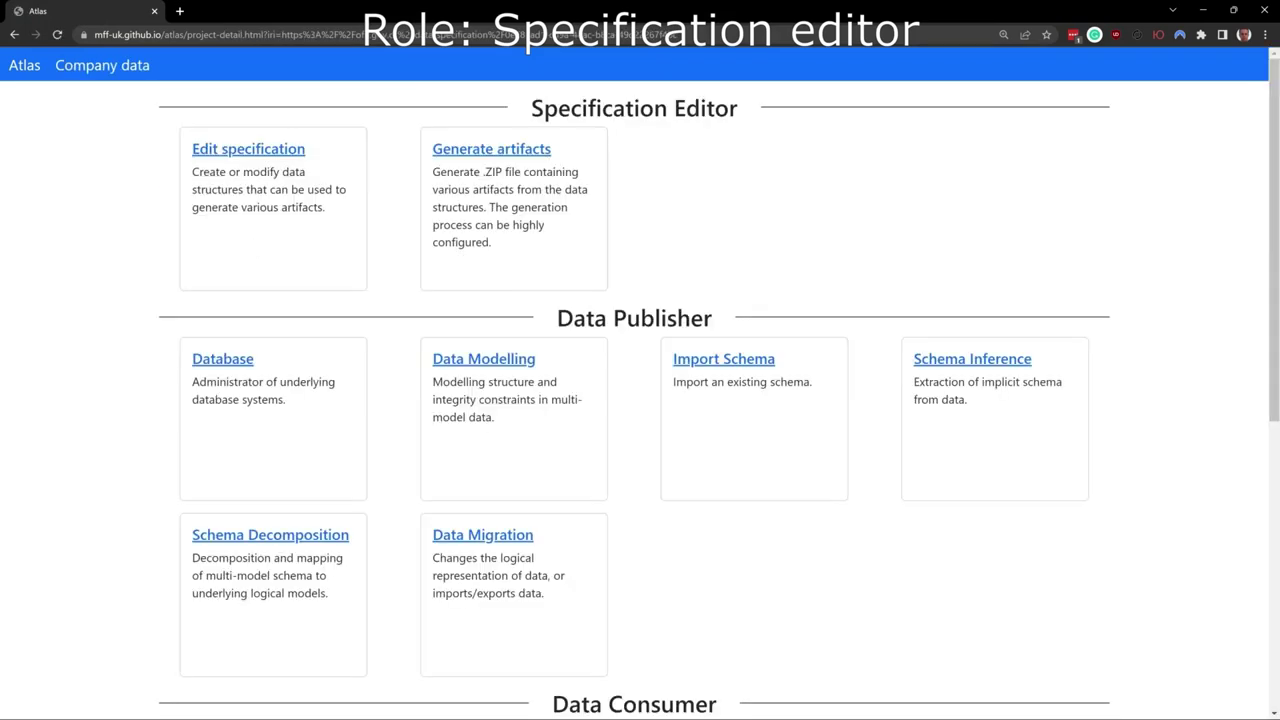
pyautogui.click(269, 155)
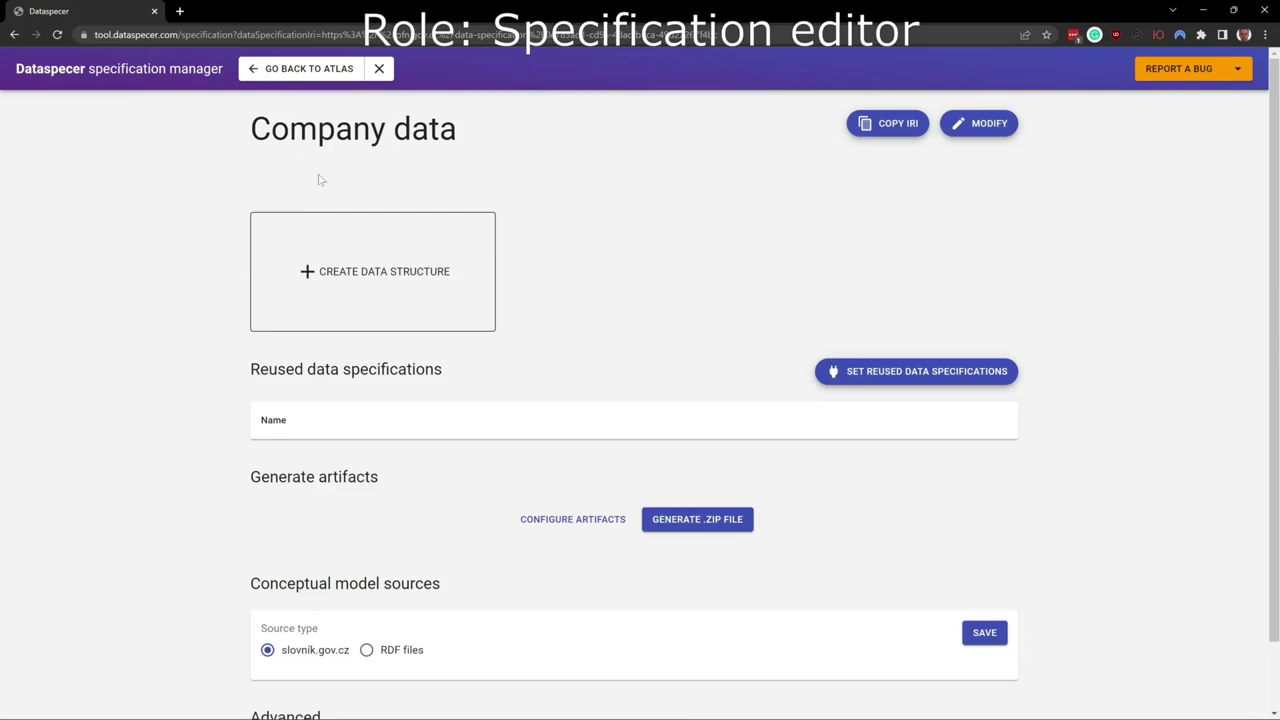
# Set the conceptual model source to RDF files, paste the ten vocabulary URLs, and save.
pyautogui.scroll(-1, 632, 197)
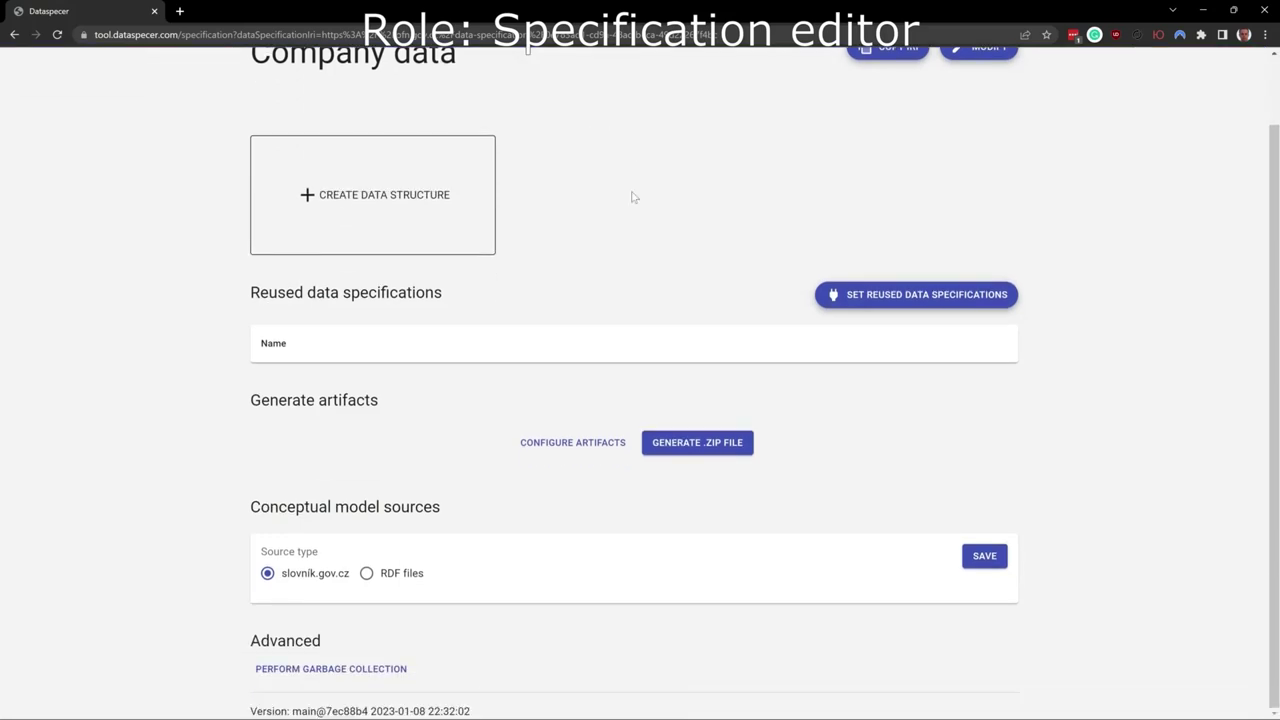
pyautogui.click(387, 577)
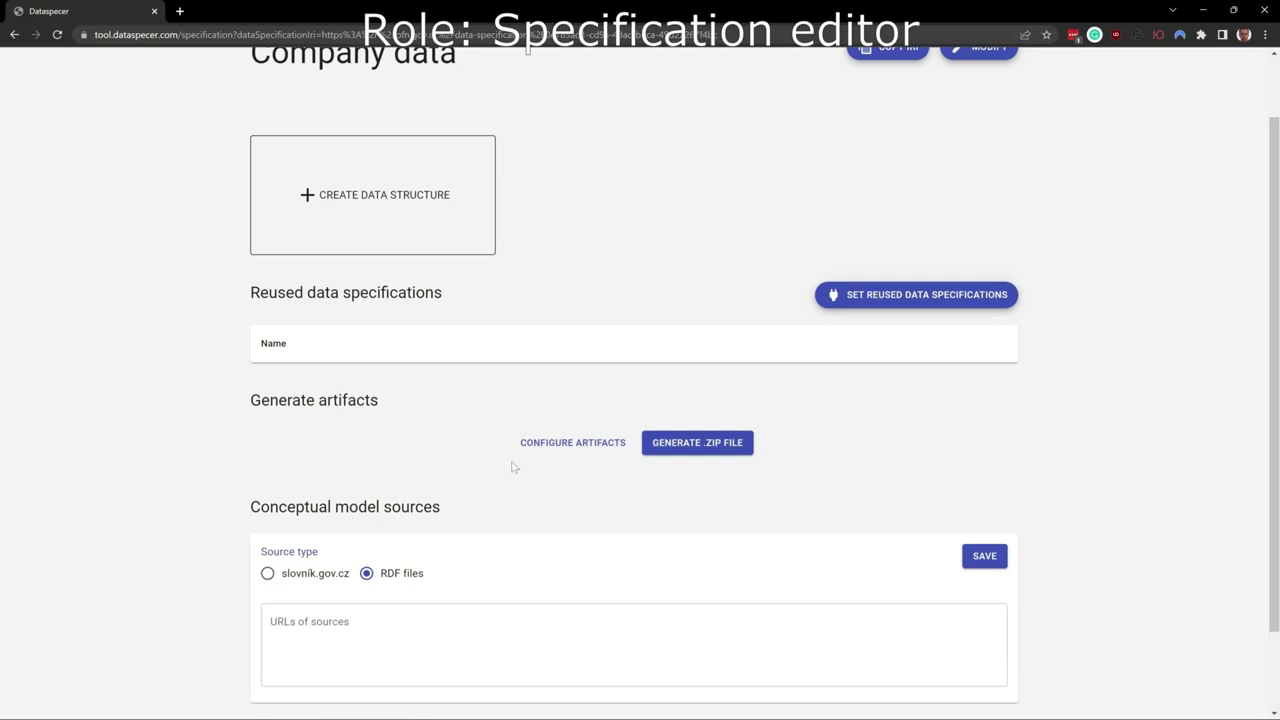
pyautogui.scroll(-1, 514, 461)
pyautogui.click(270, 522)
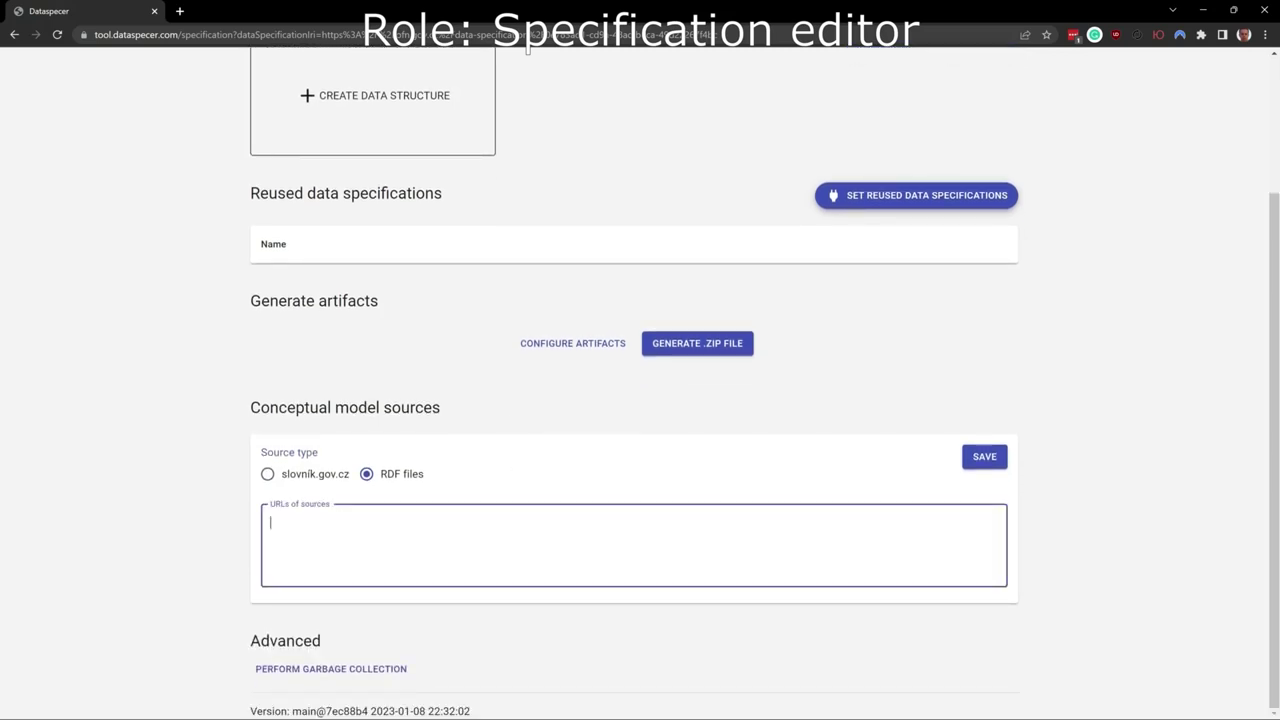
pyautogui.write('https://mff-uk.github.io/demo-vocabularies/original/adms.ttl https://mff-uk.github.io/demo-vocabularies/original/dublin_core_terms.ttl https://semiceu.github.io/Core-Business-Vocabulary/releases/2.00/voc/core-business-ap.ttl https://semiceu.github.io/Core-Location-Vocabulary/releases/2.0.1/voc/core-location-ap.ttl https://www.w3.org/ns/org https://www.w3.org/ns/regorg https://mff-uk.github.io/demo-vocabularies/original/skos.rdf https://schema.org/version/latest/schemaorg-current-https.ttl https://stirdata.github.io/data-specification/stirdata.ttl https://mff-uk.github.io/demo-vocabularies/modified/modifications.ttl')
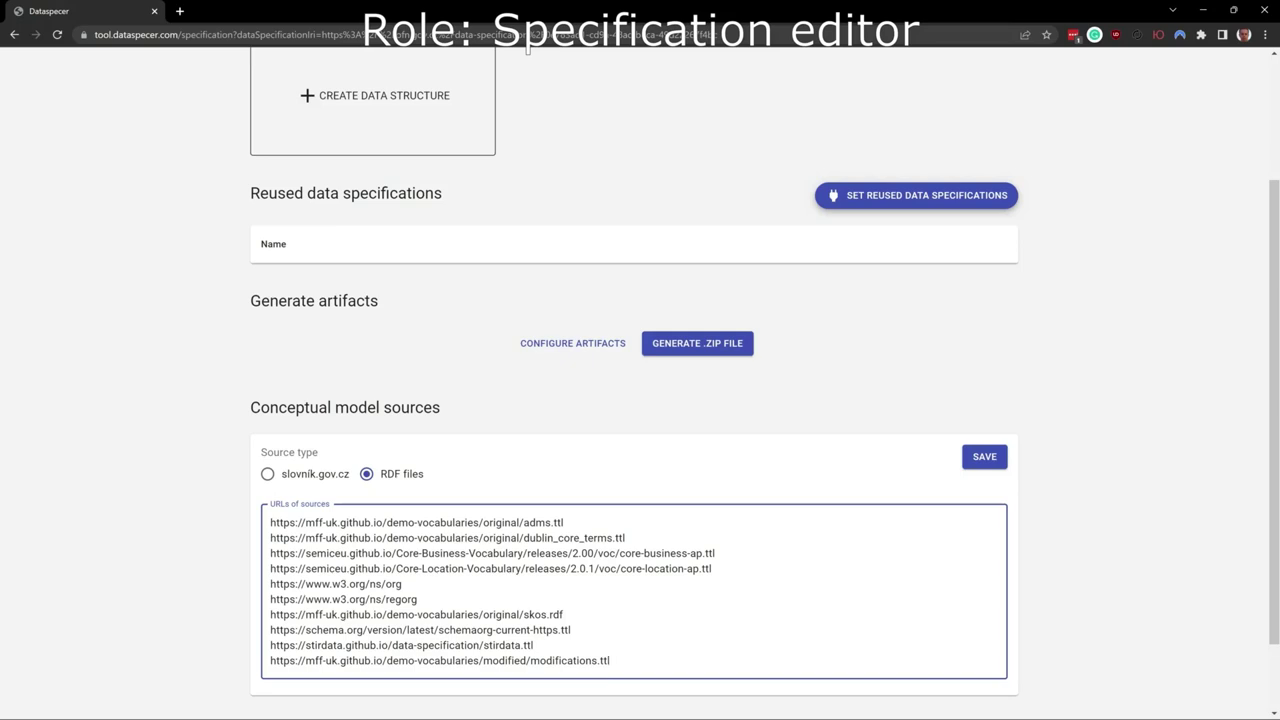
pyautogui.click(984, 457)
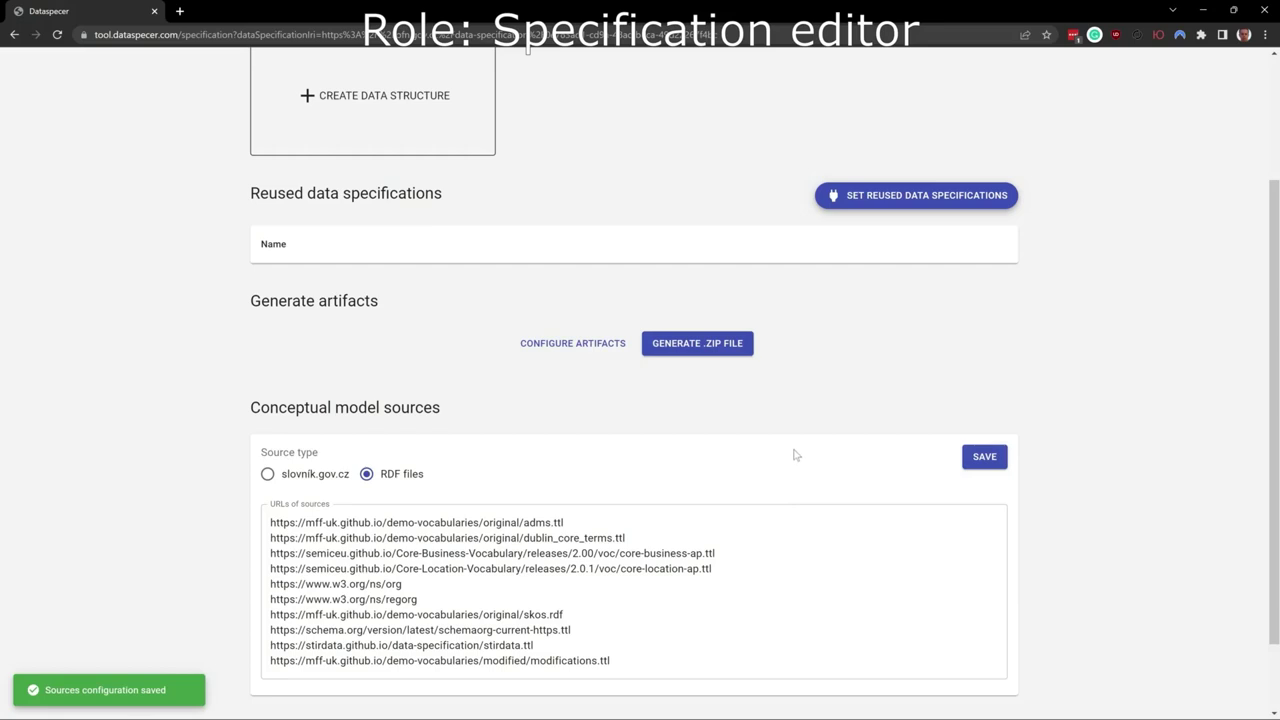
pyautogui.scroll(2, 793, 453)
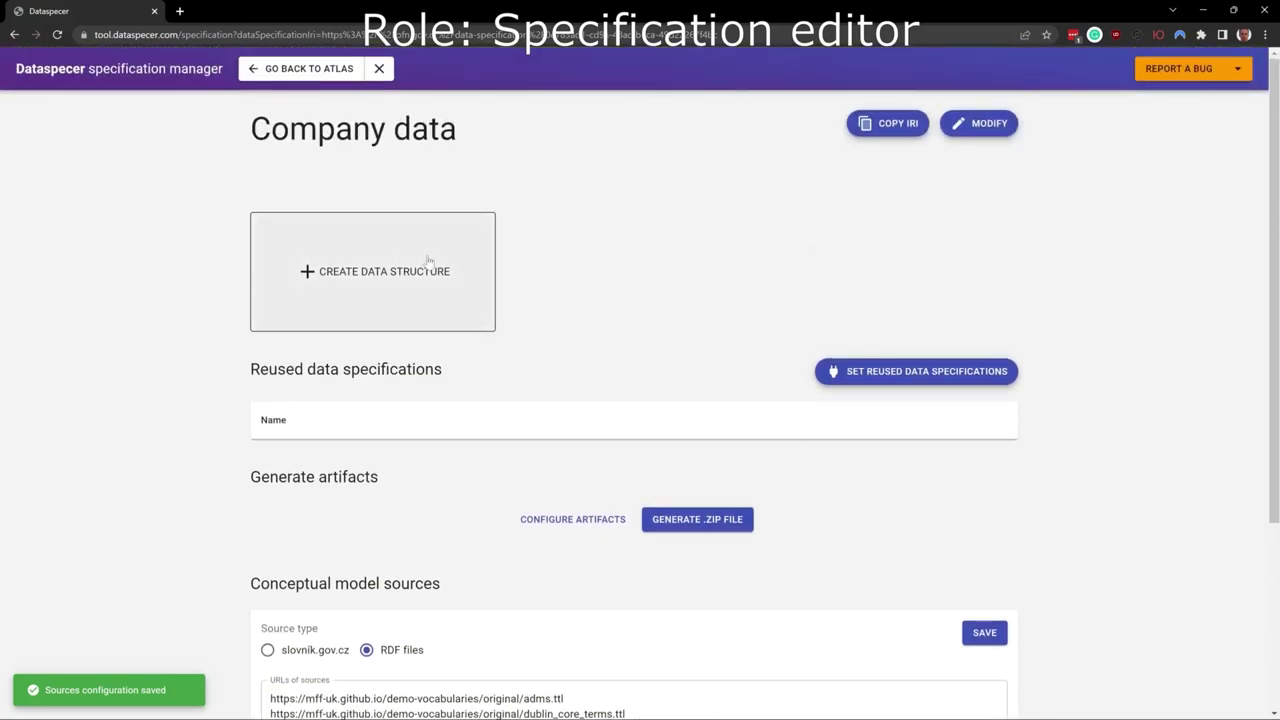
# Create a new data structure with Legal Entity (legal_entity) as its root element.
pyautogui.click(428, 275)
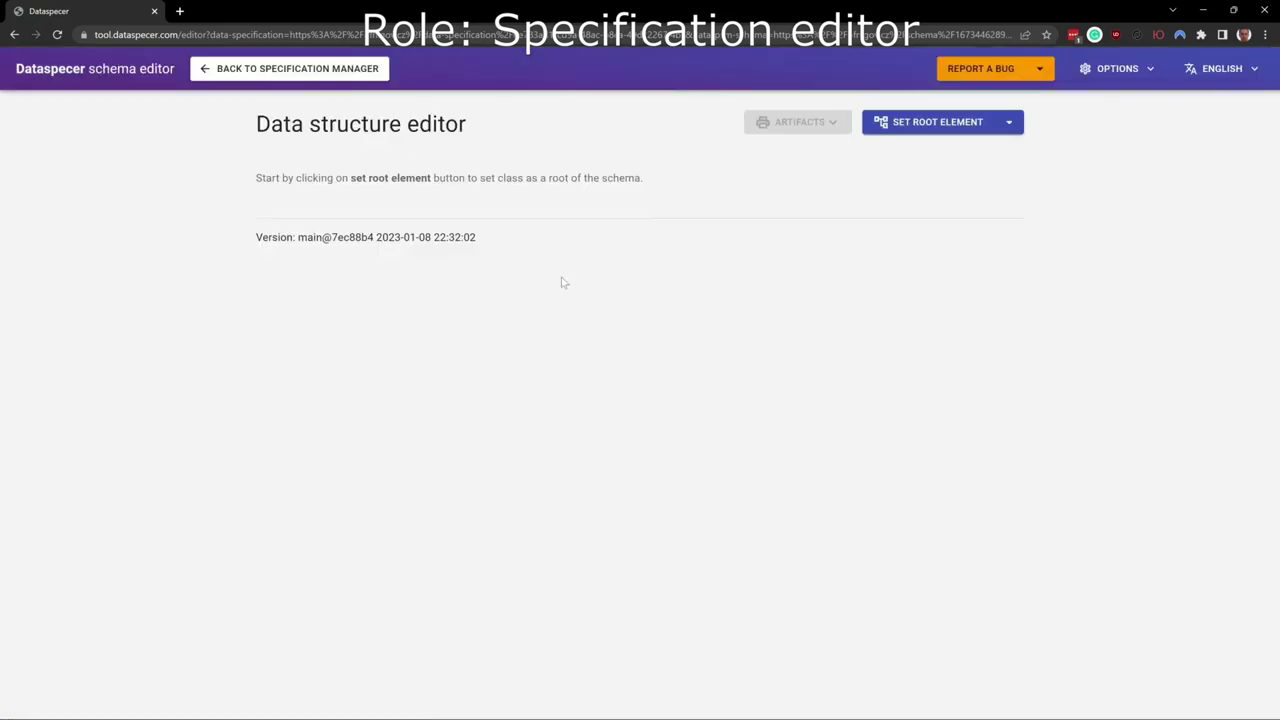
pyautogui.click(957, 128)
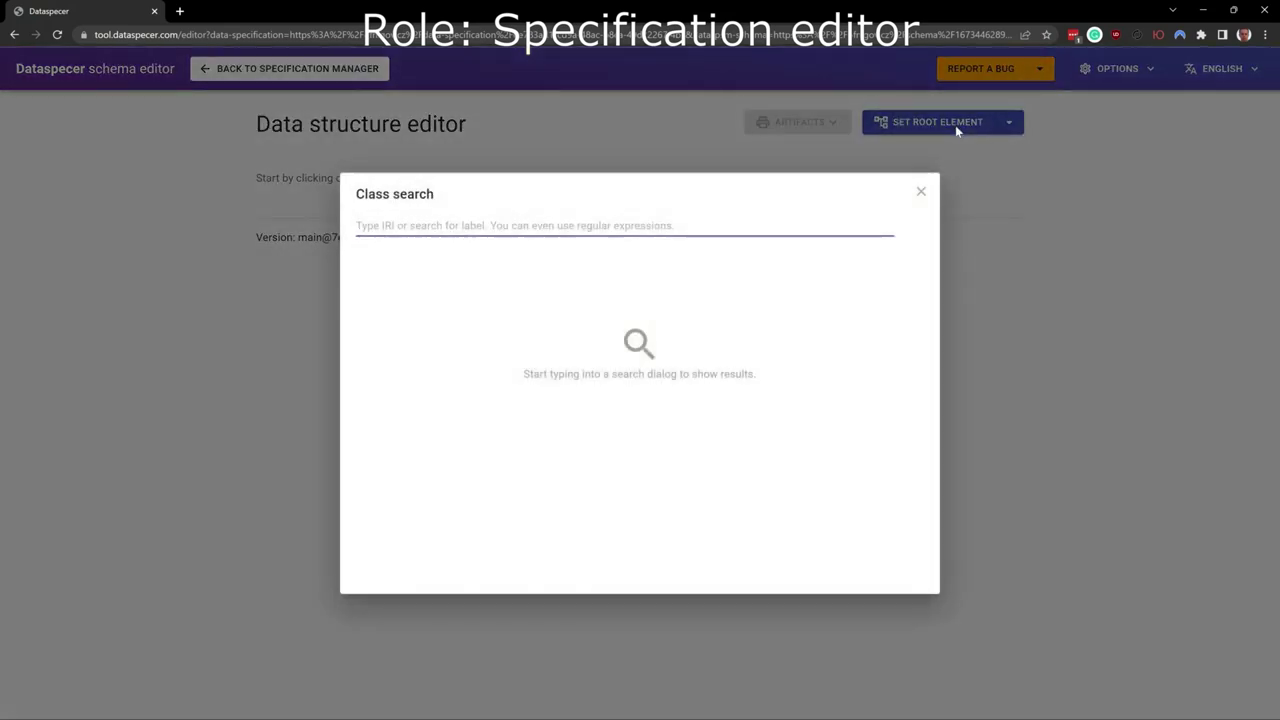
pyautogui.write('legal en')
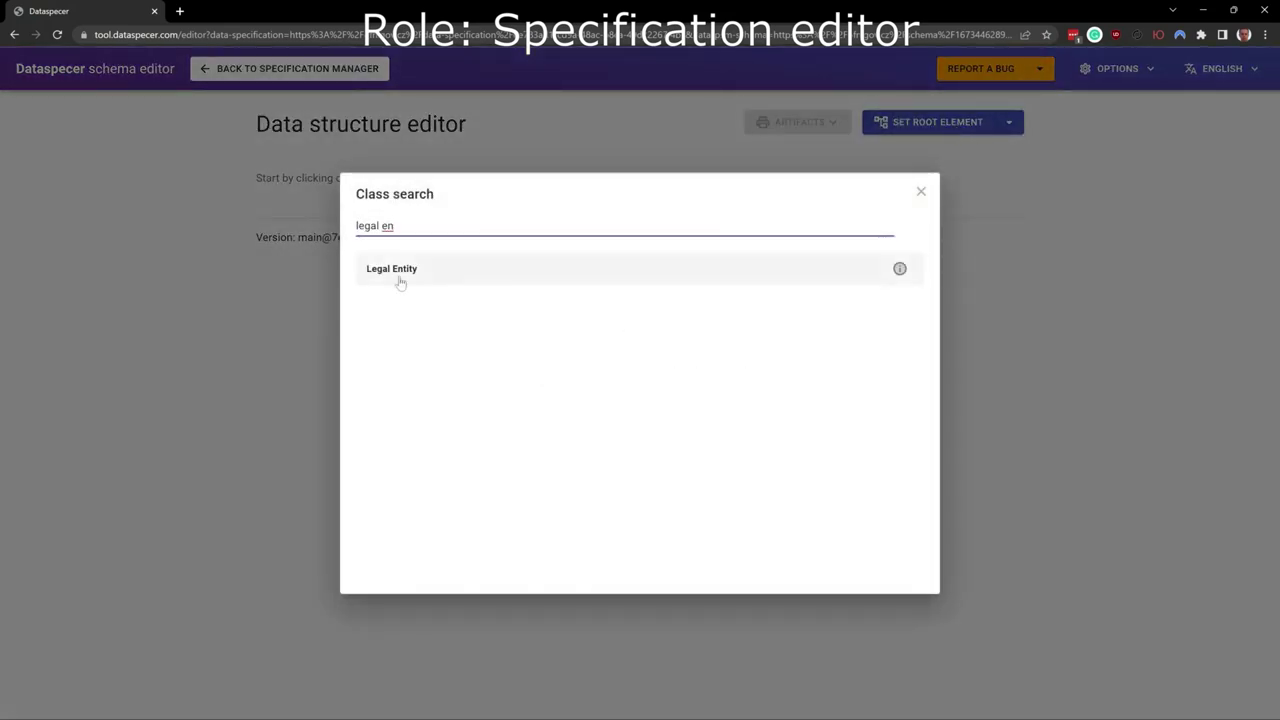
pyautogui.click(400, 278)
pyautogui.moveTo(466, 238)
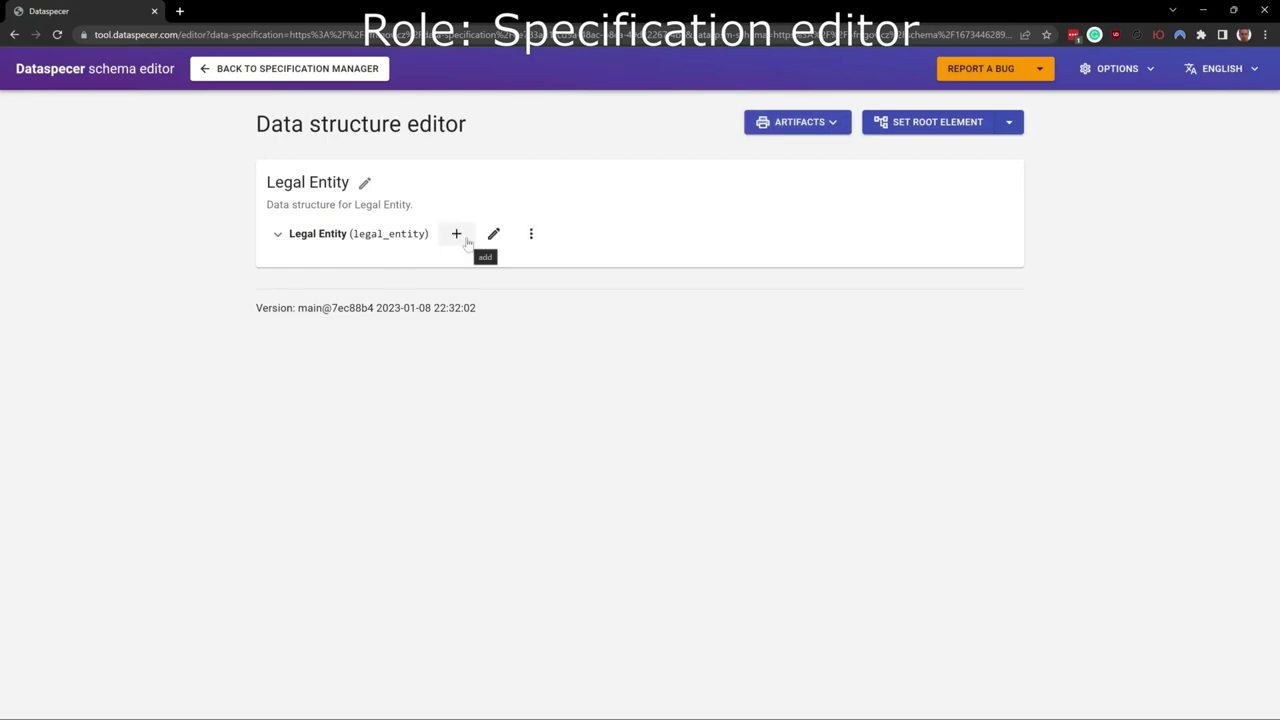
# Add Identifier, legal name, foundingDate and registered address as Legal Entity's properties.
pyautogui.click(466, 243)
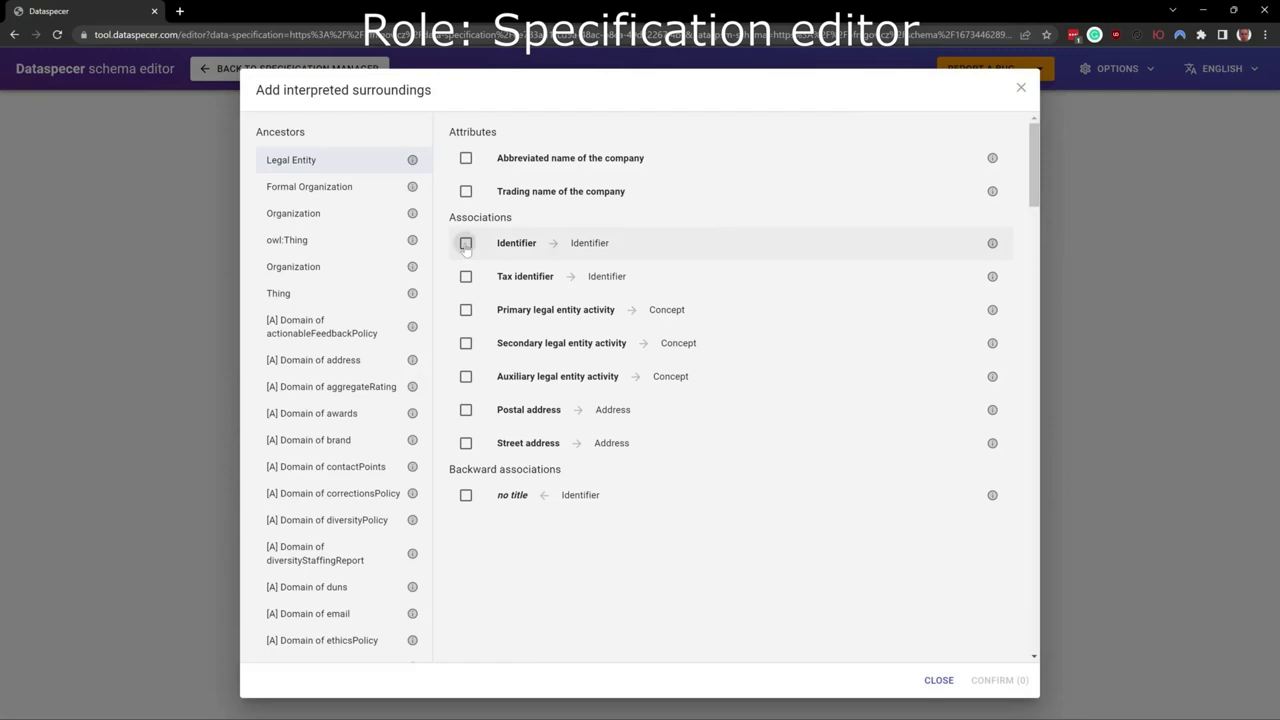
pyautogui.click(466, 244)
pyautogui.click(308, 242)
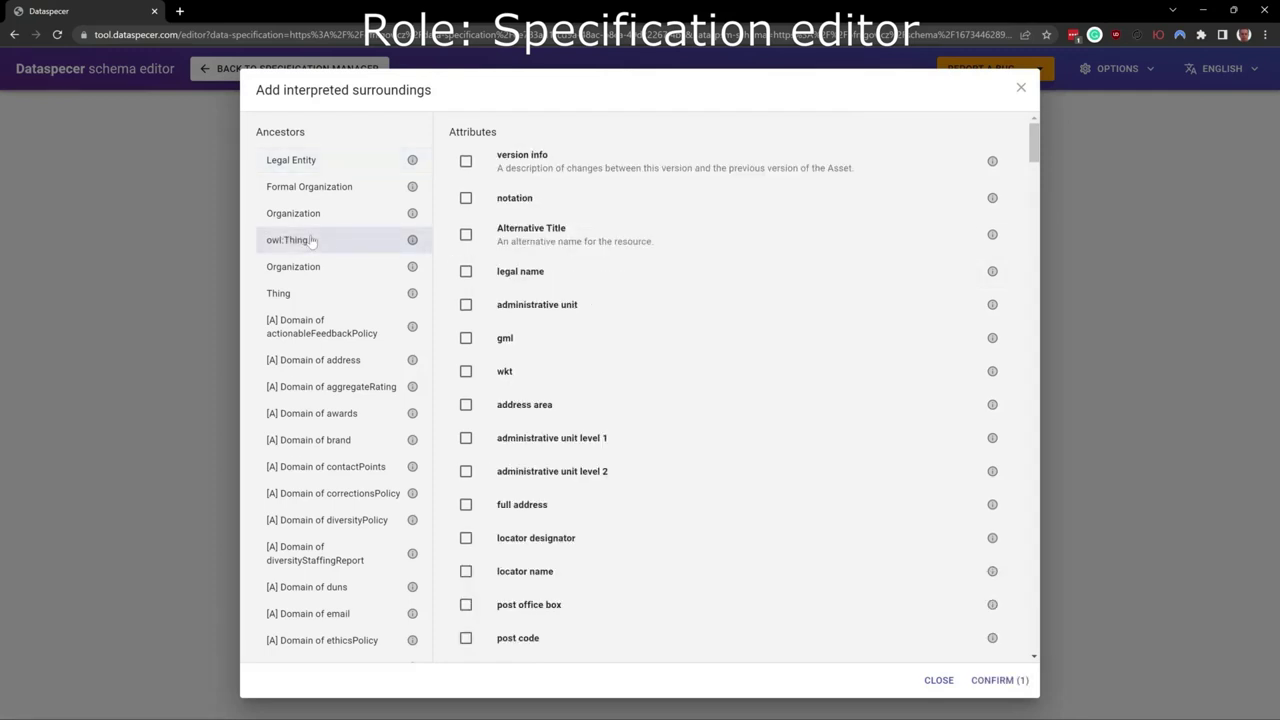
pyautogui.click(465, 273)
pyautogui.click(317, 219)
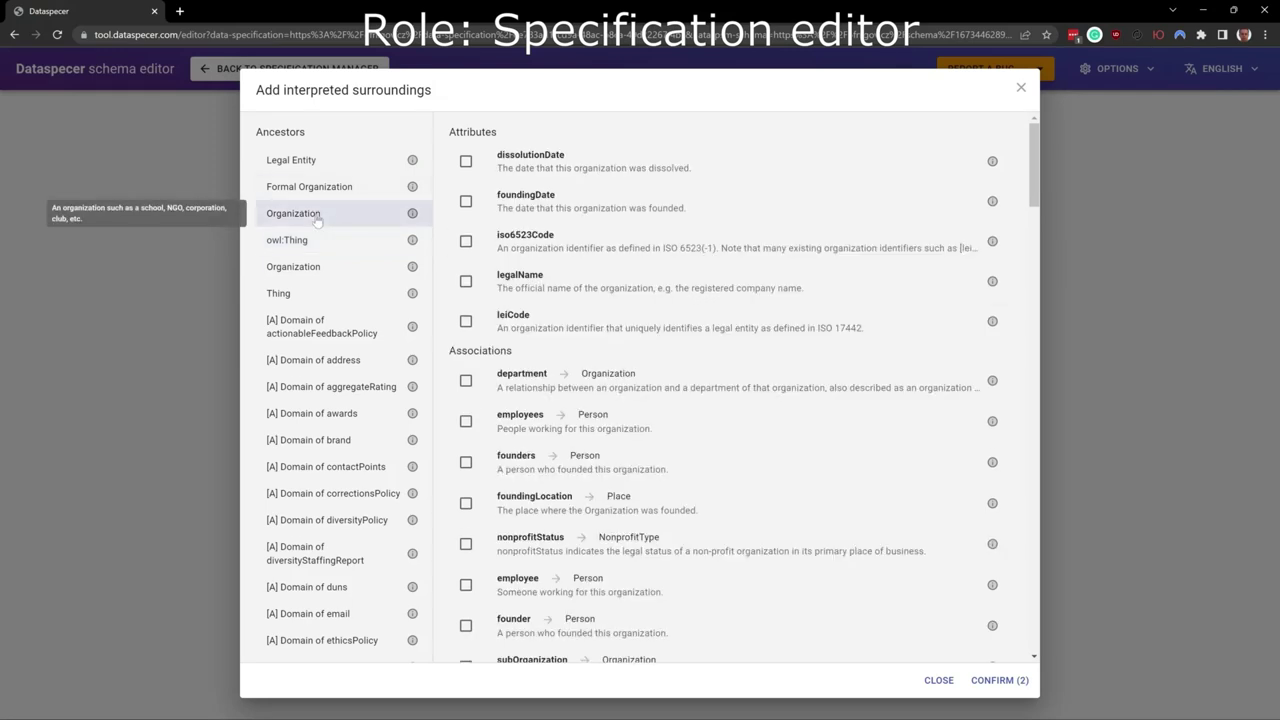
pyautogui.click(463, 203)
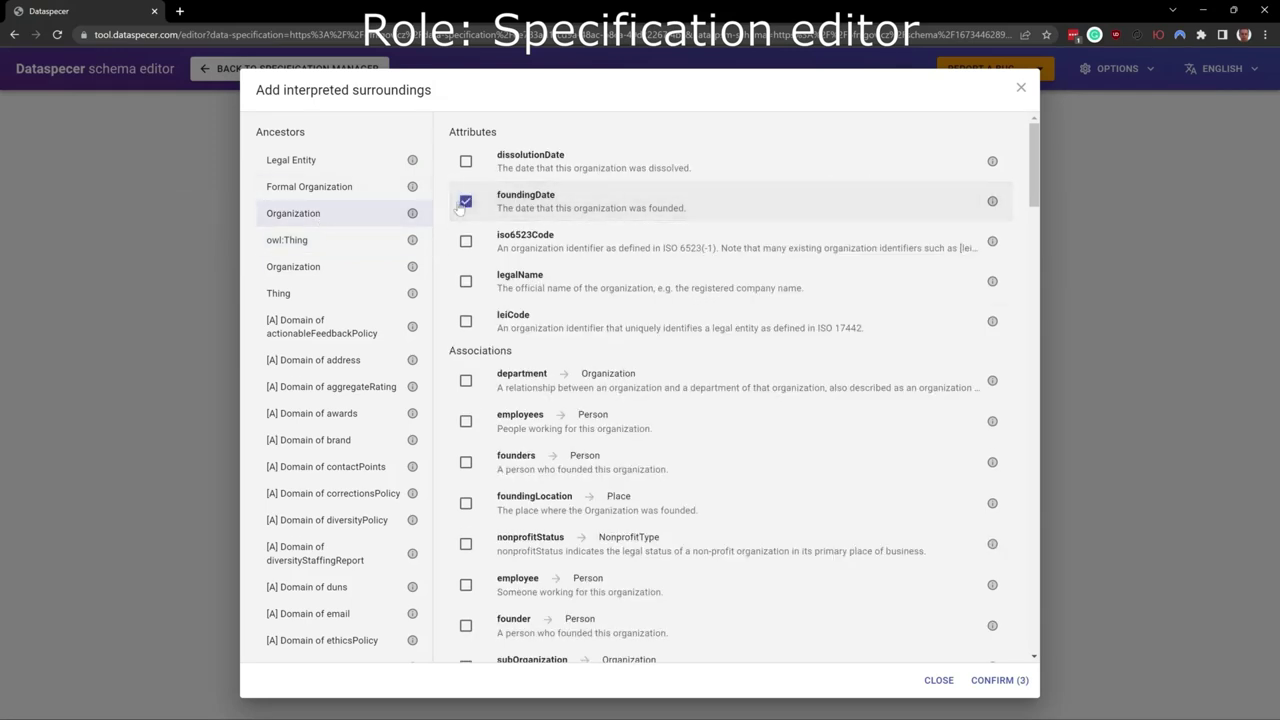
pyautogui.click(287, 240)
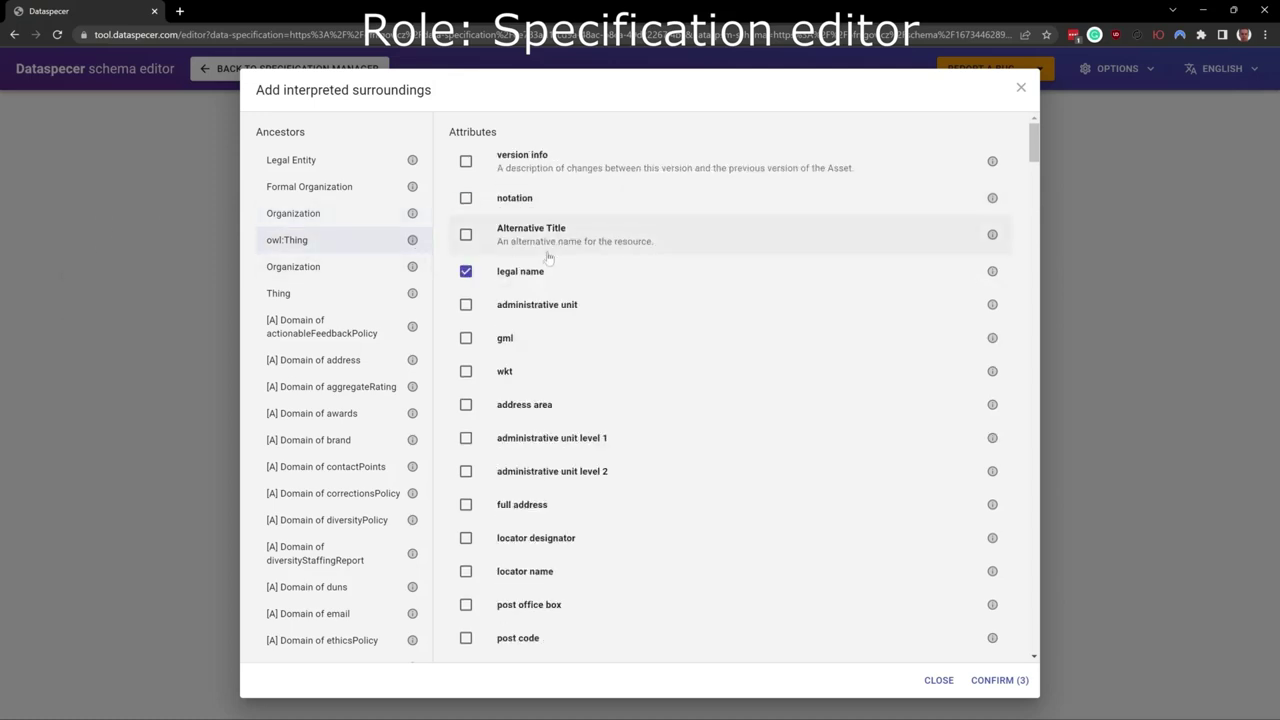
pyautogui.scroll(-4, 551, 278)
pyautogui.scroll(-10, 551, 278)
pyautogui.click(466, 308)
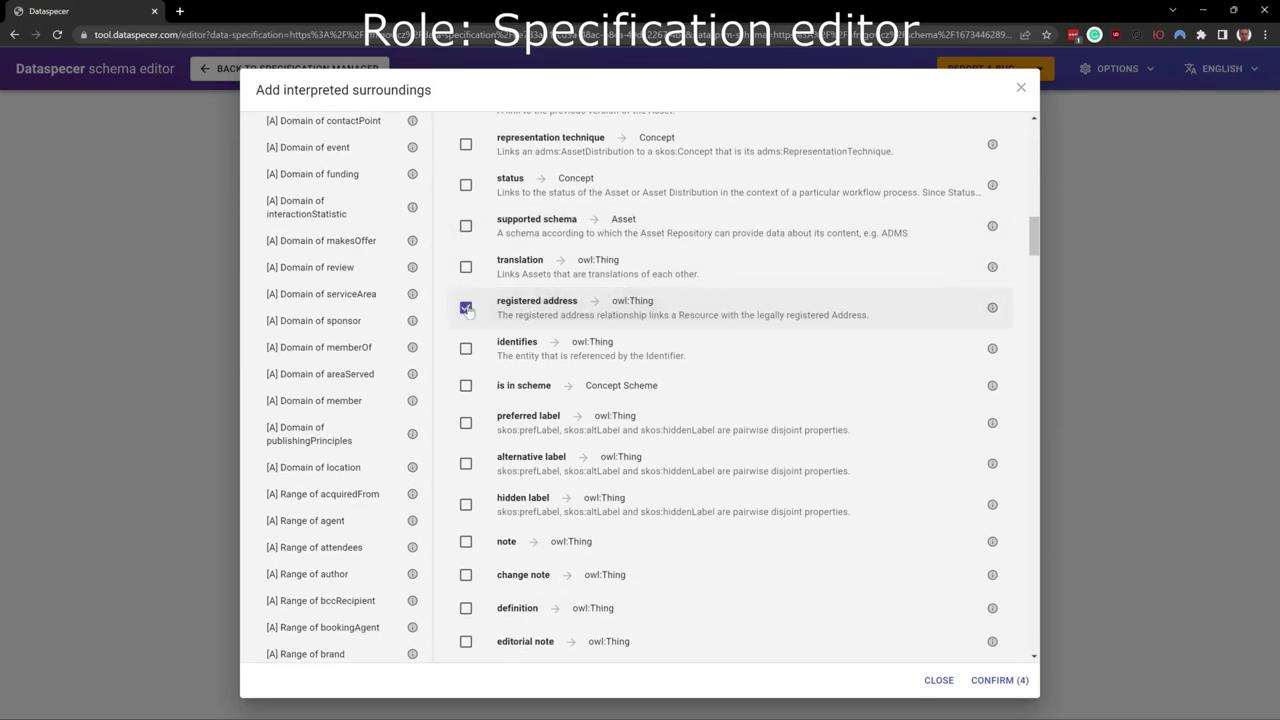
pyautogui.click(1000, 681)
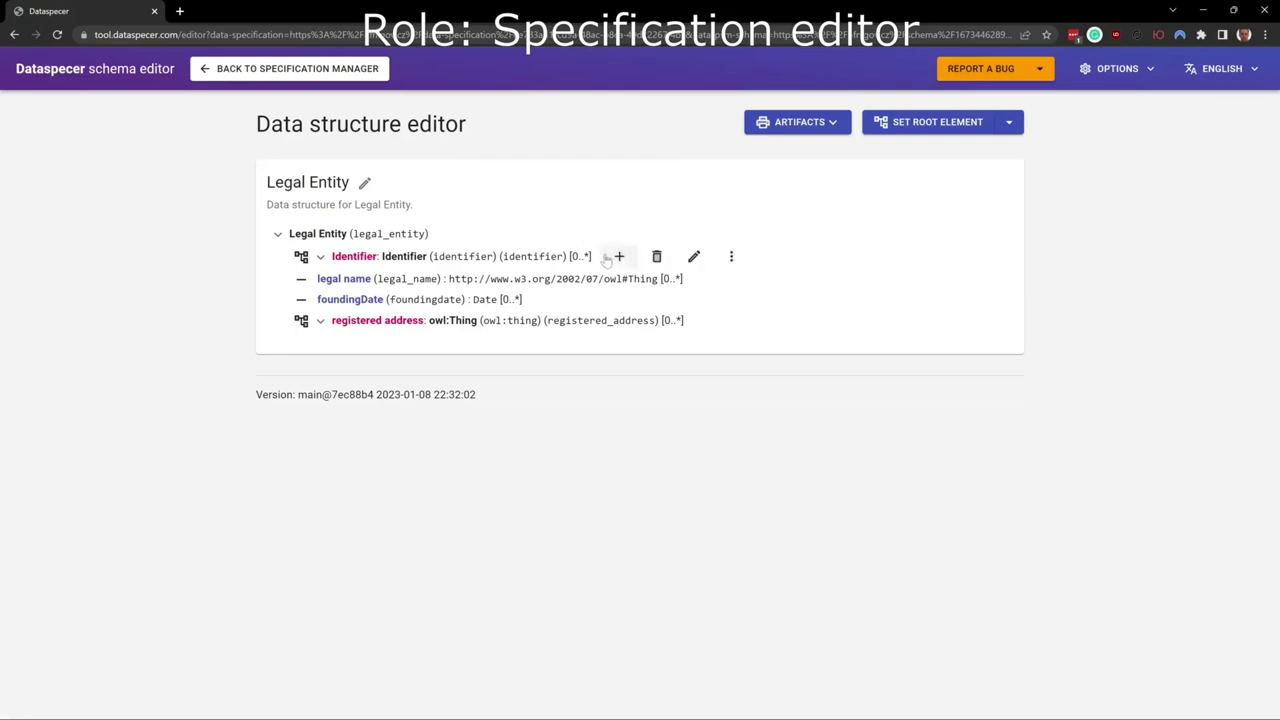
# Add the notation attribute under Identifier.
pyautogui.click(619, 257)
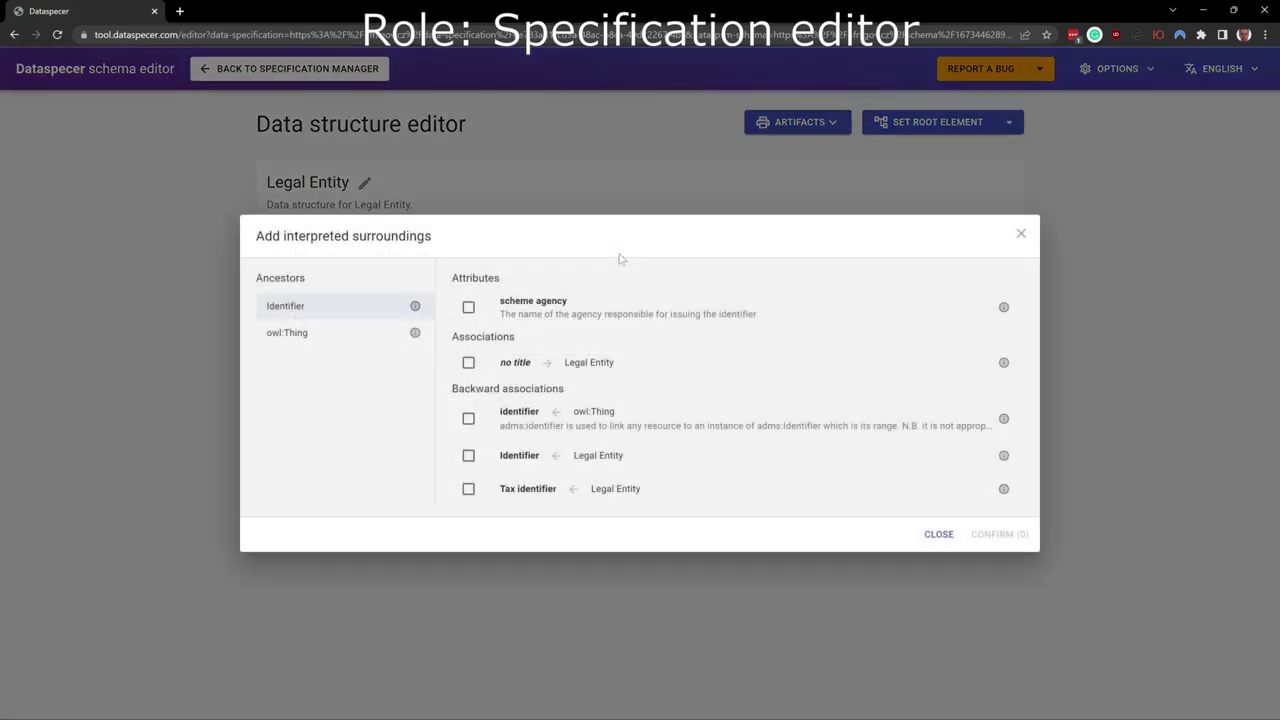
pyautogui.click(308, 336)
pyautogui.click(466, 197)
pyautogui.click(995, 677)
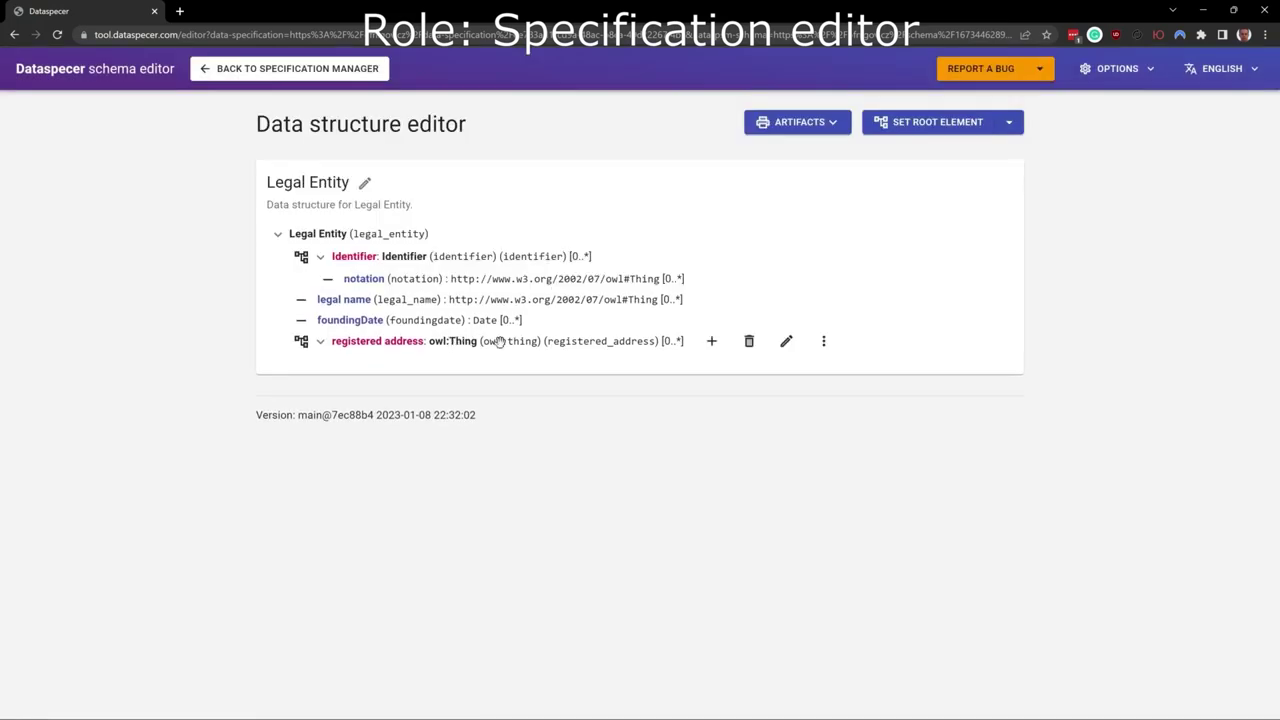
# Add seven Address attributes under registered address, moving locator designator right below address area.
pyautogui.hotkey('ctrl', 'f')
pyautogui.write('address')
pyautogui.click(691, 341)
pyautogui.click(420, 355)
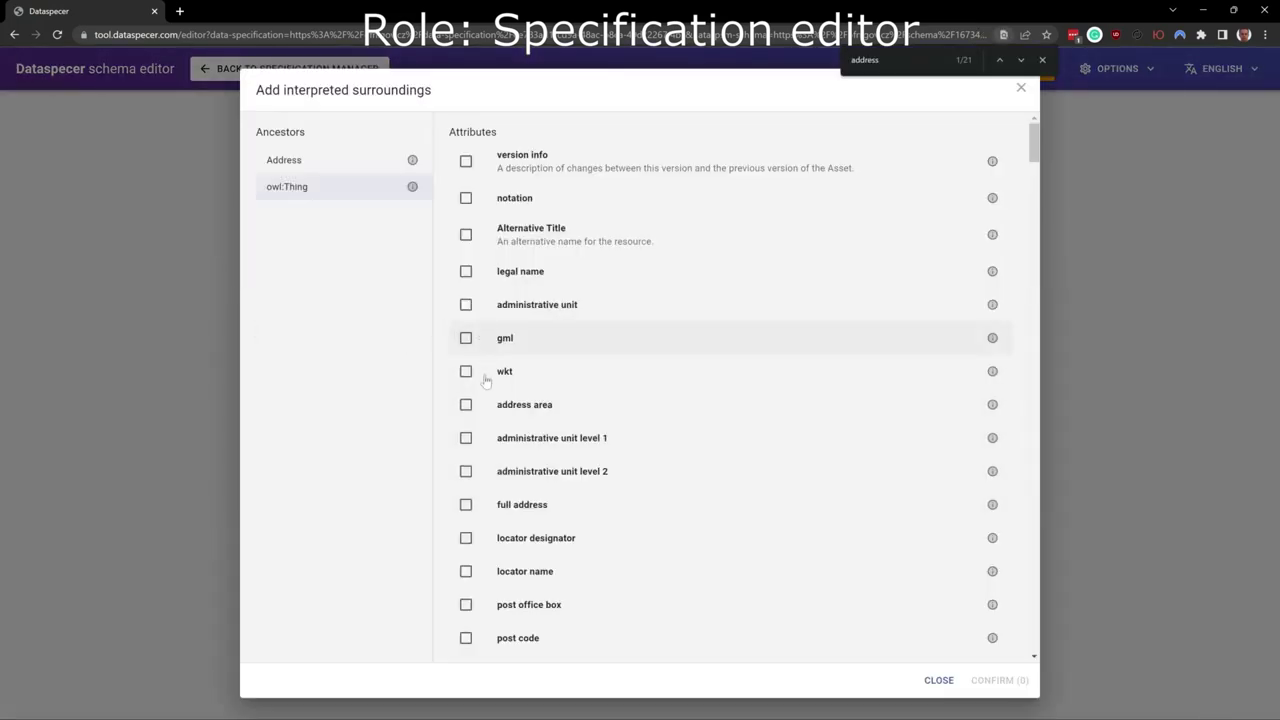
pyautogui.click(466, 404)
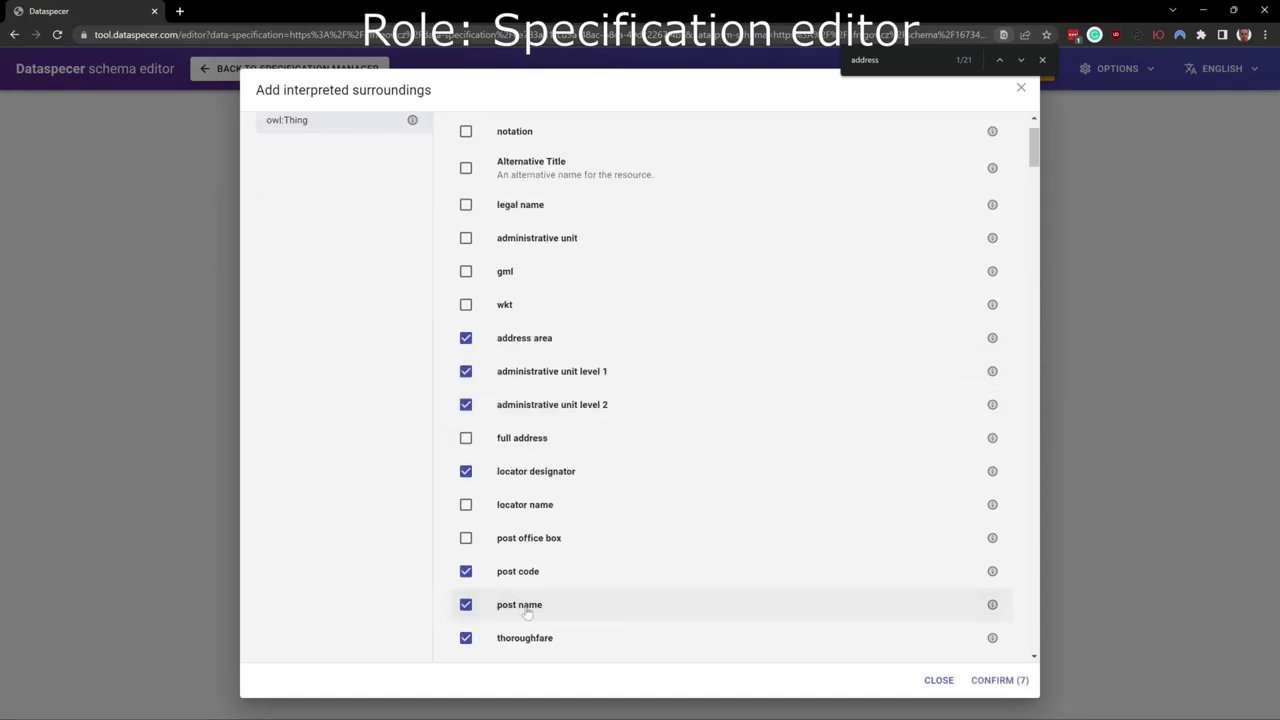
pyautogui.click(1010, 682)
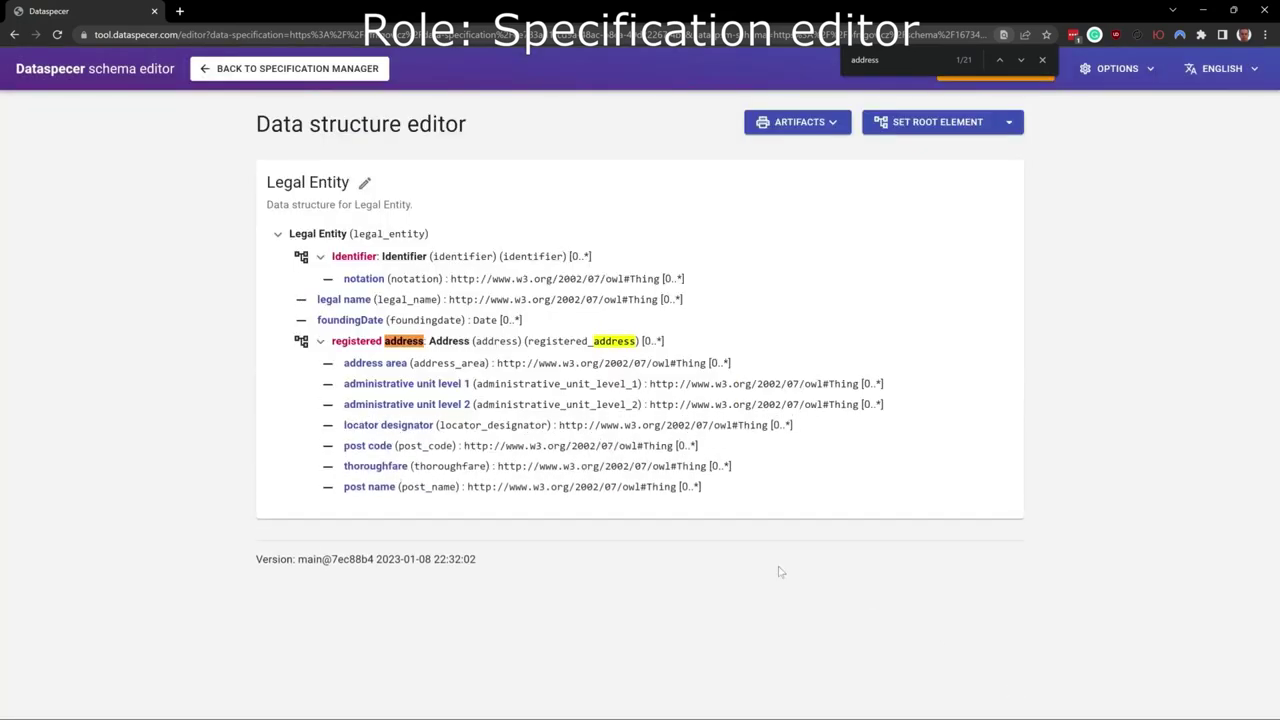
pyautogui.moveTo(410, 424); pyautogui.dragTo(418, 384)
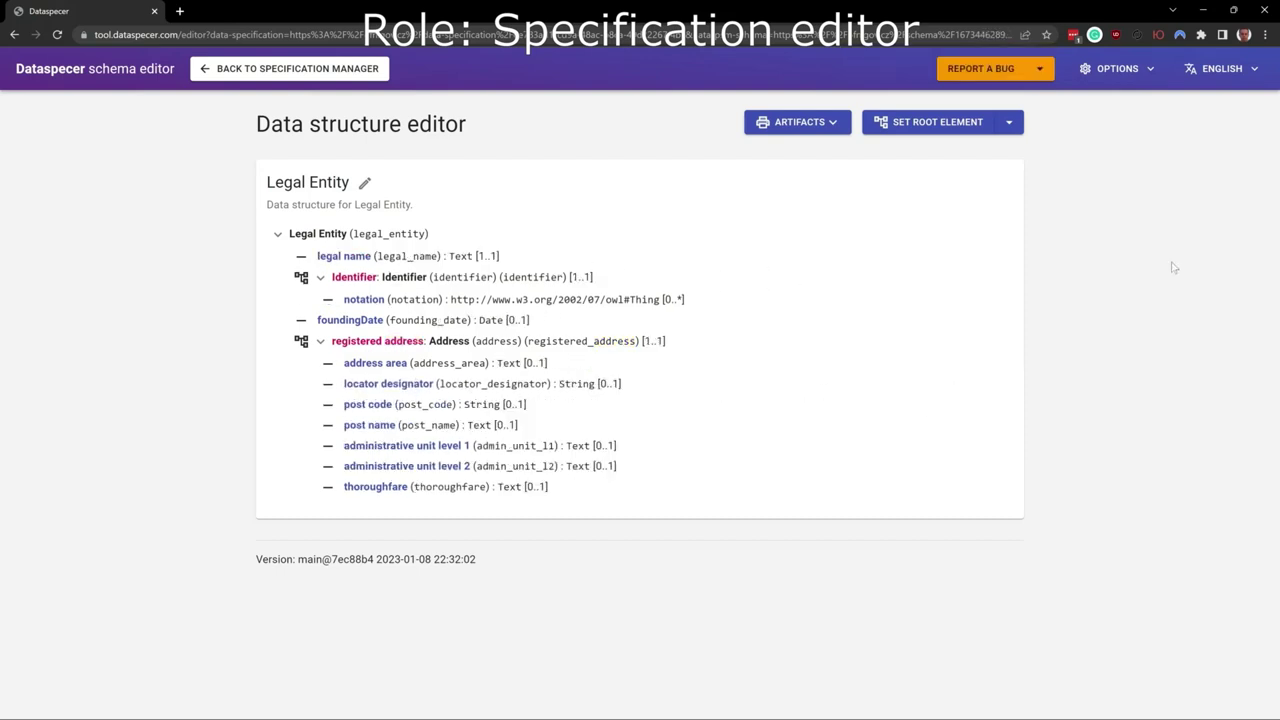
# Generate a .ZIP file of all the specification's artifacts.
pyautogui.click(250, 76)
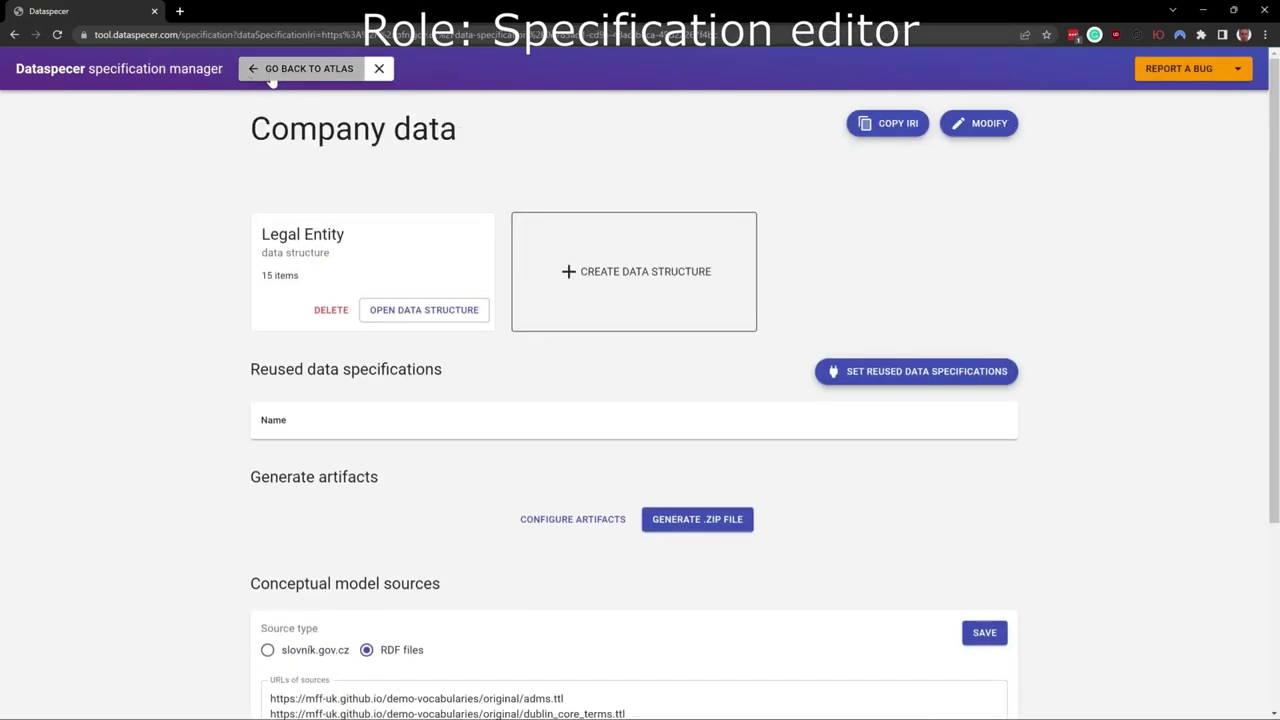
pyautogui.click(272, 74)
pyautogui.click(489, 152)
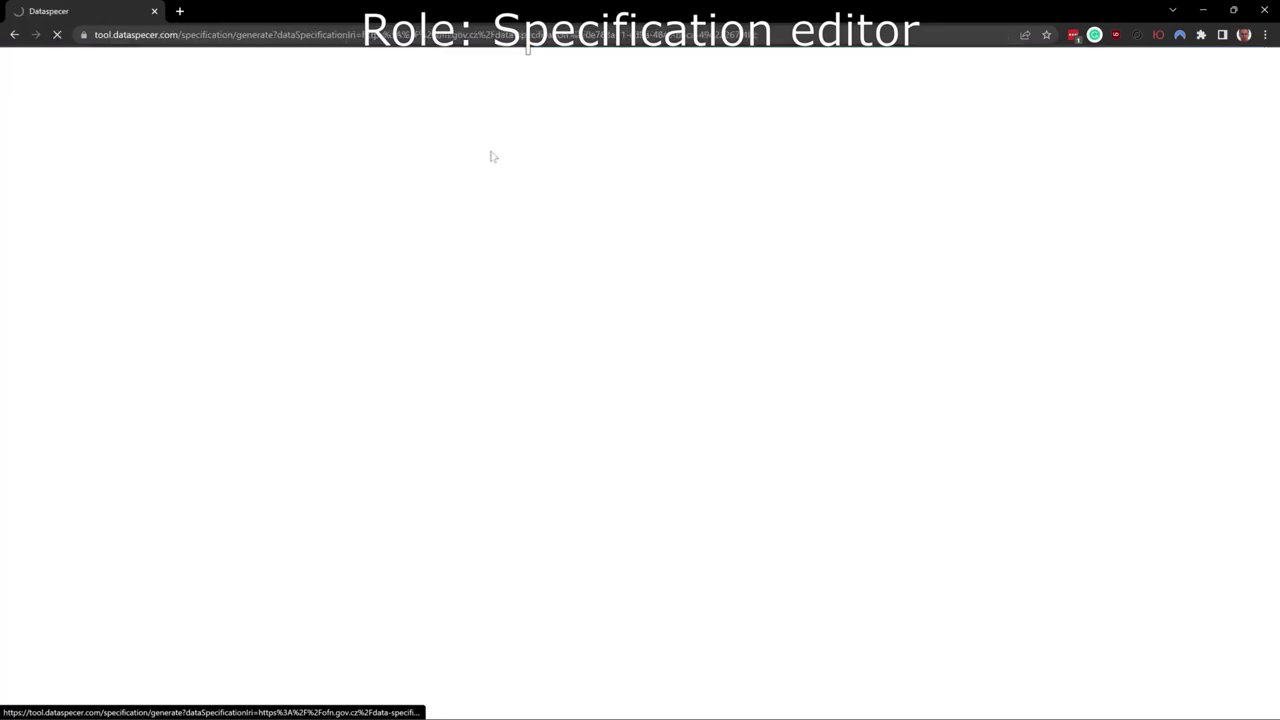
pyautogui.click(727, 260)
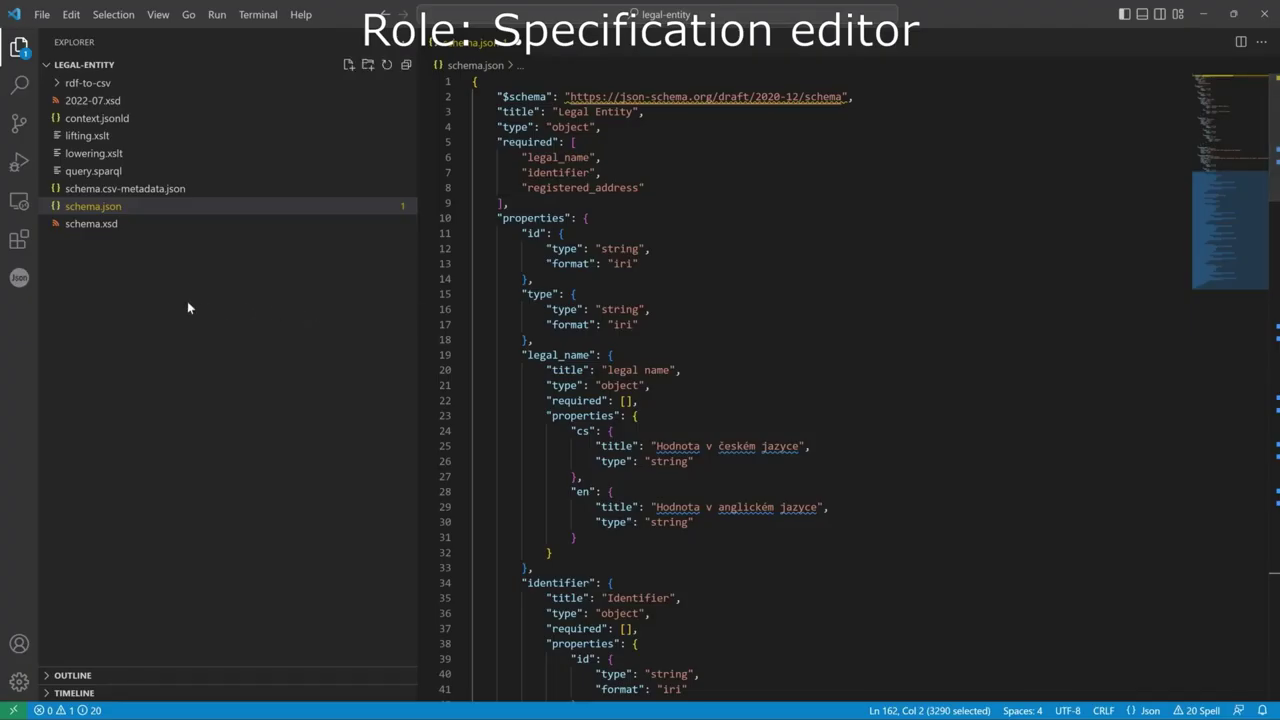
# View the generated context.jsonld file in Visual Studio Code.
pyautogui.click(85, 118)
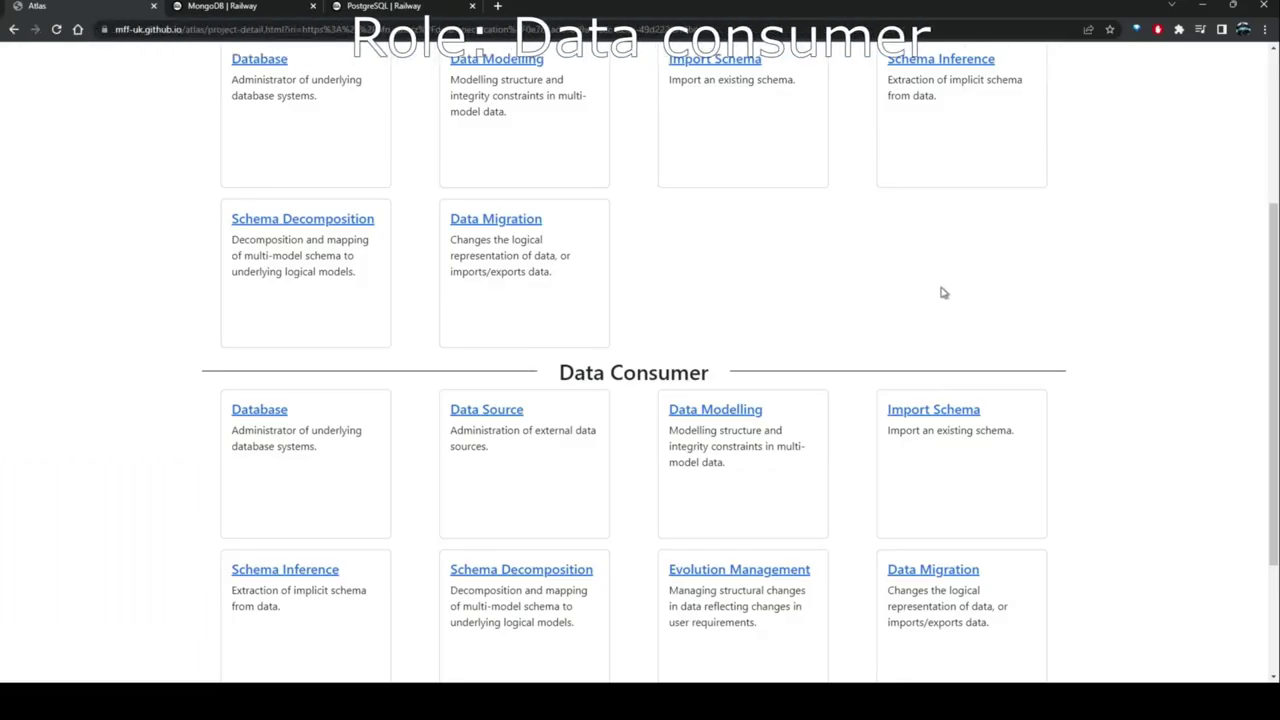
# Create the Import data job 'Import company data' from the Czech business registry and start it.
pyautogui.click(941, 411)
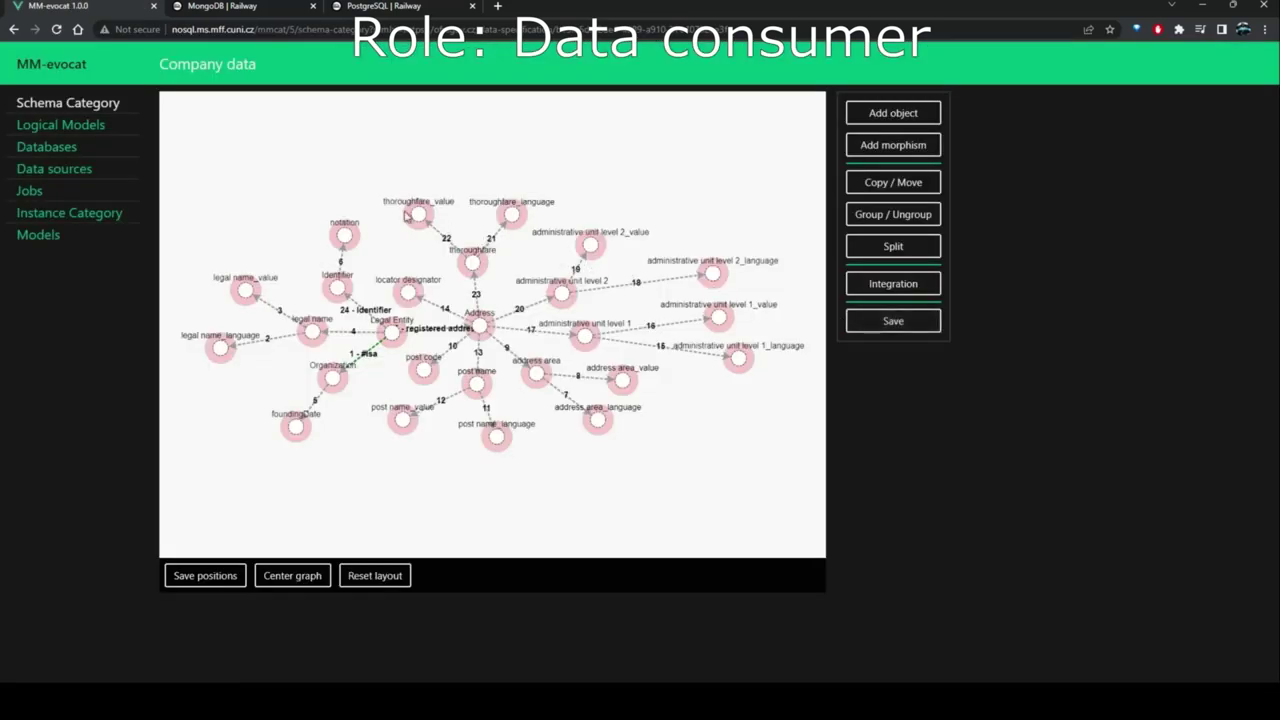
pyautogui.click(78, 192)
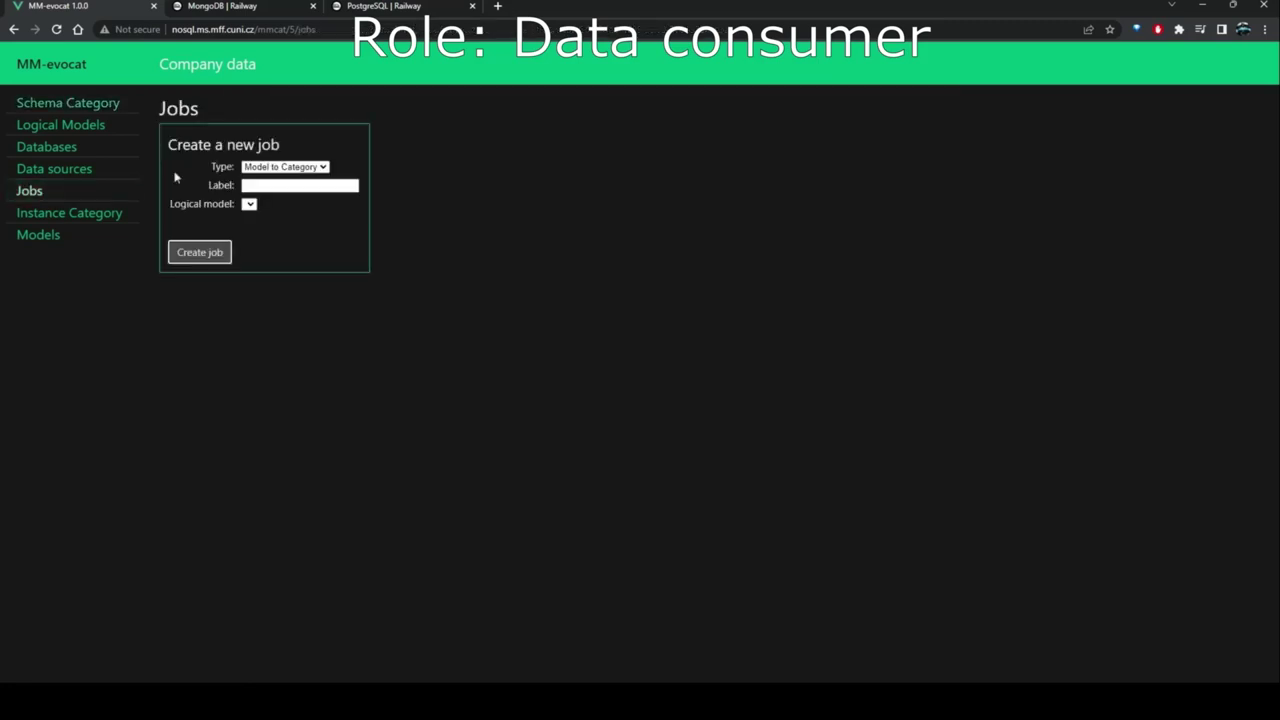
pyautogui.click(275, 200)
pyautogui.click(271, 187)
pyautogui.write('Import company data')
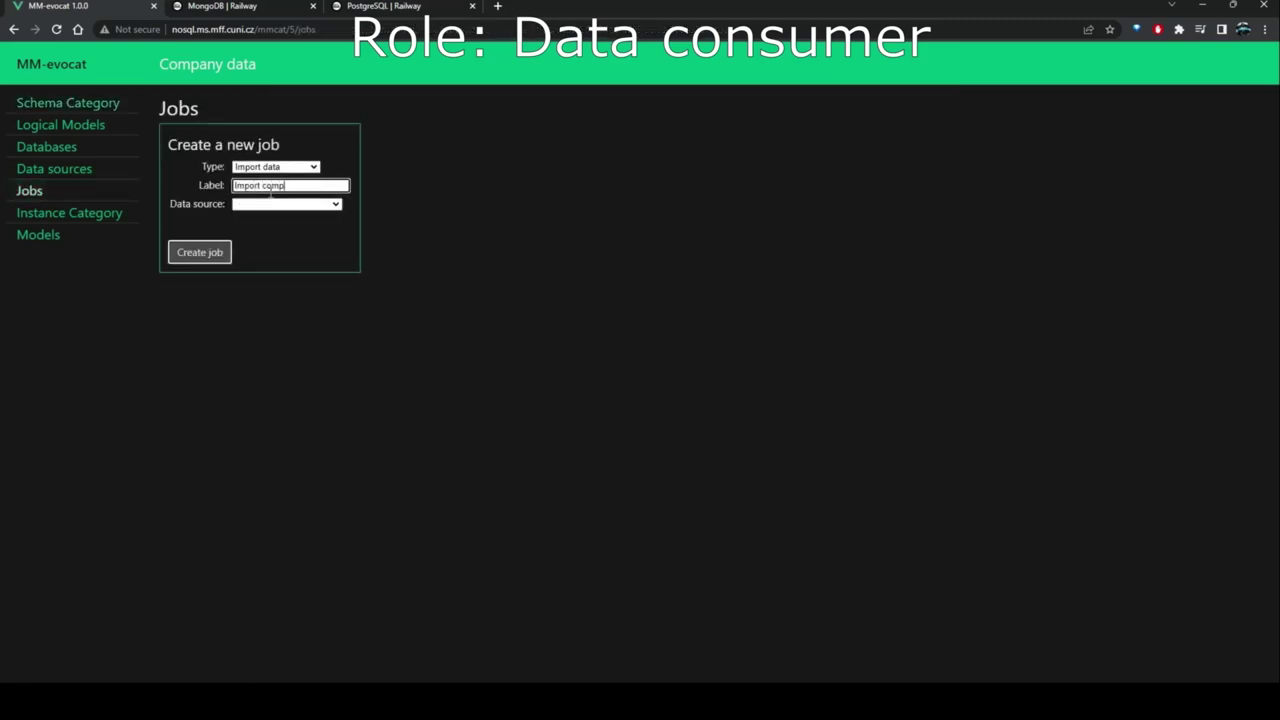
pyautogui.click(287, 204)
pyautogui.click(287, 220)
pyautogui.click(200, 252)
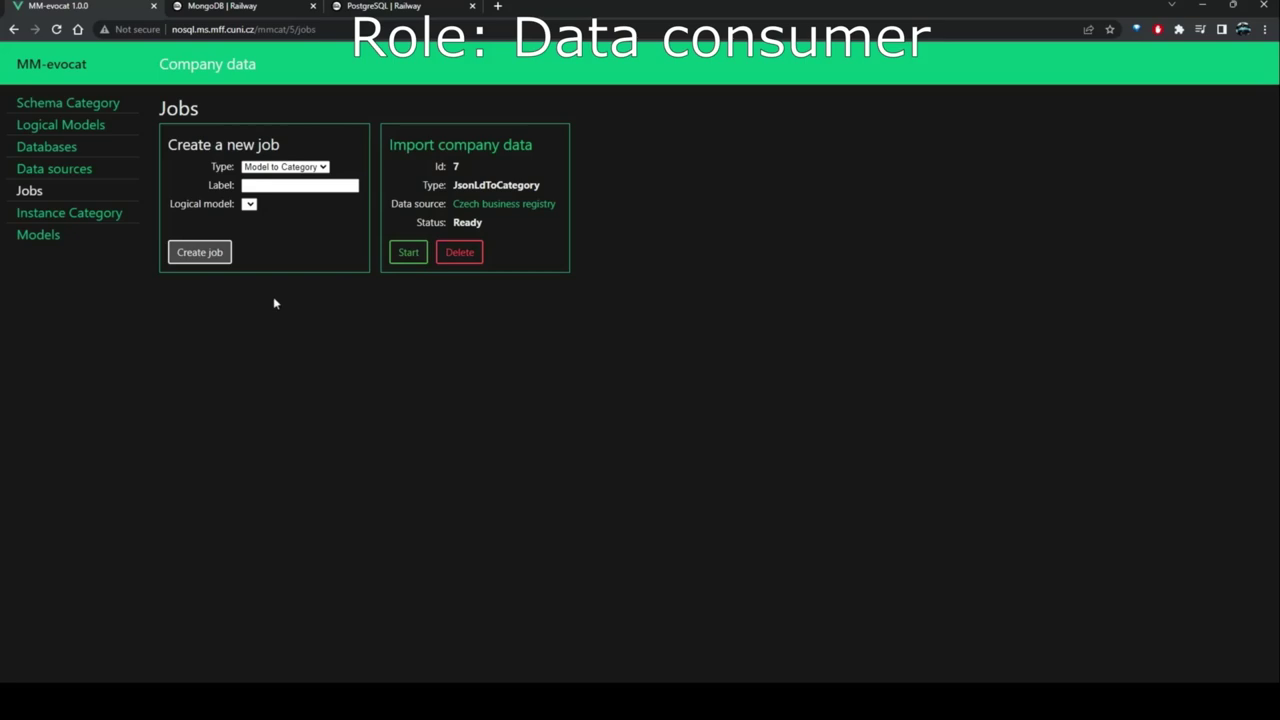
pyautogui.click(408, 254)
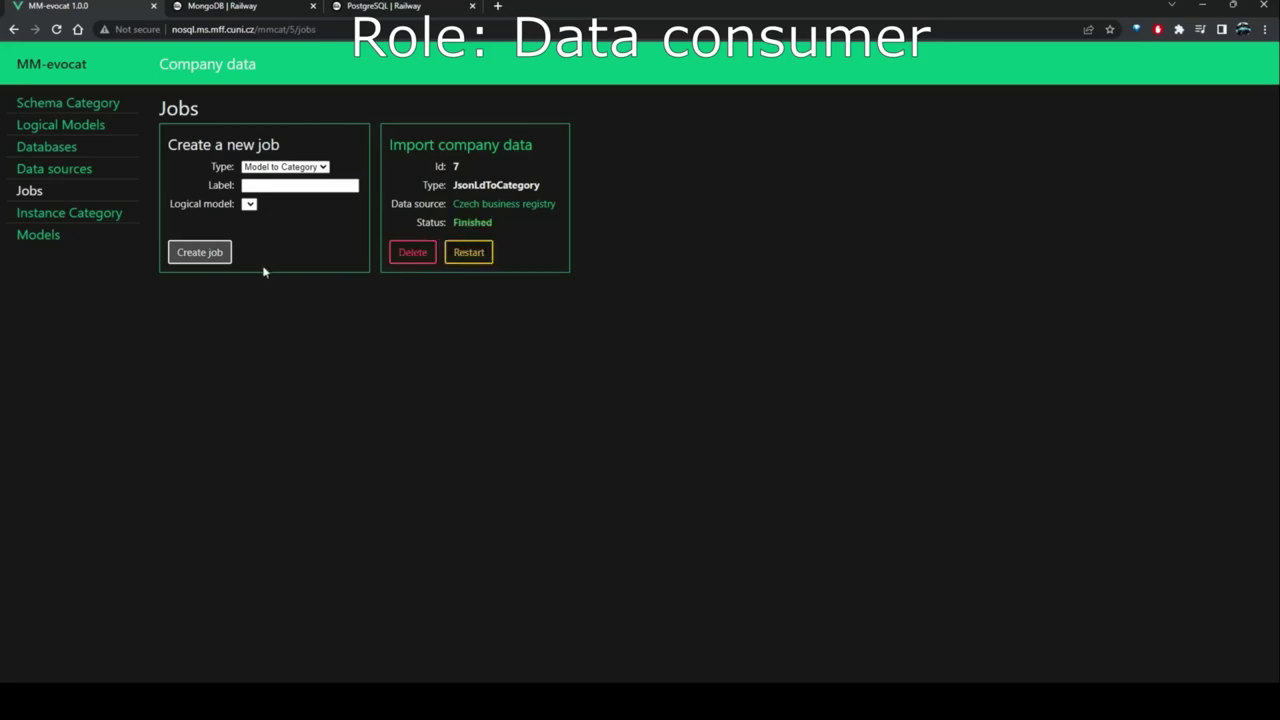
# Create the 'Legal entity model - mongo' logical model and begin its mapping with an _id property.
pyautogui.click(58, 123)
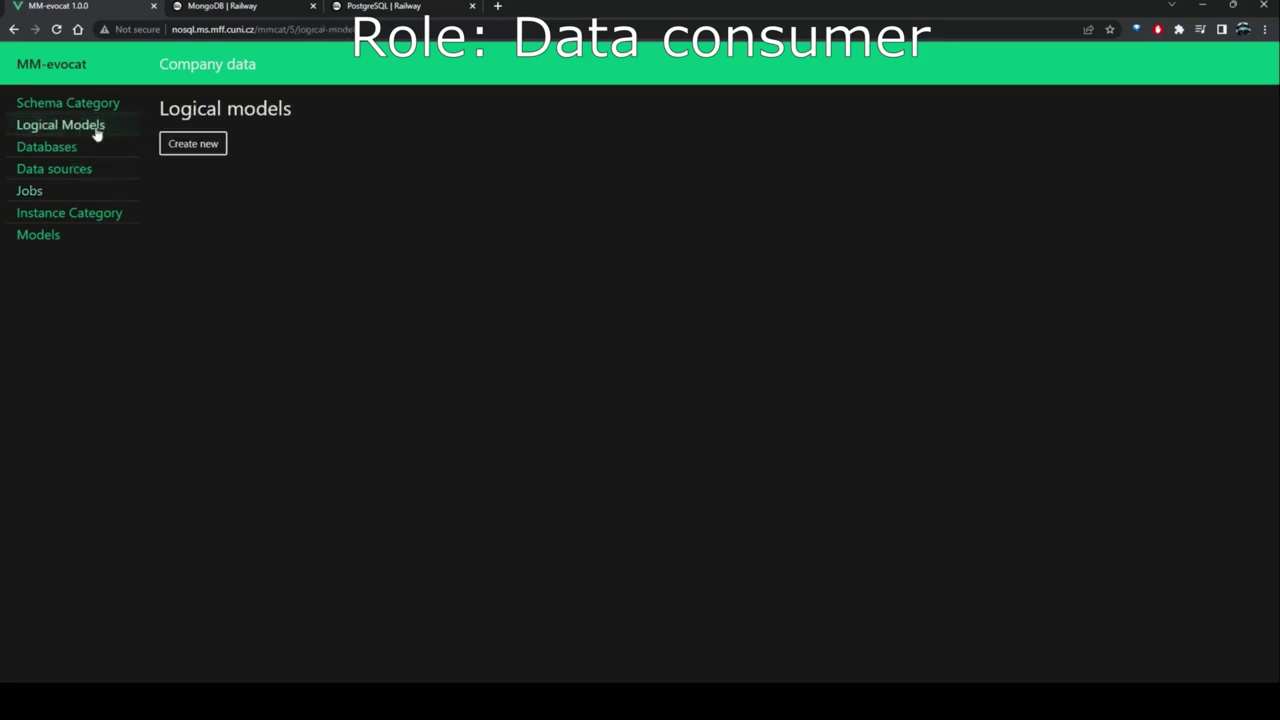
pyautogui.click(179, 143)
pyautogui.write('Legal entity model - mongo')
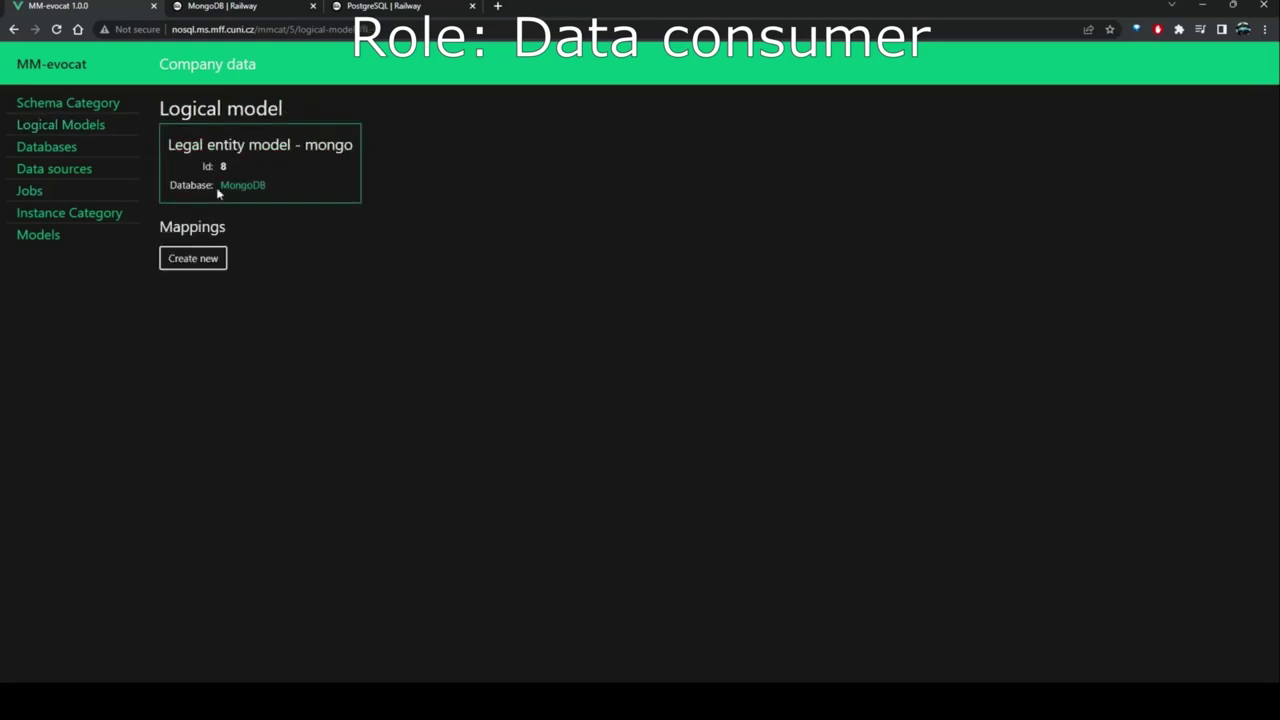
pyautogui.click(193, 258)
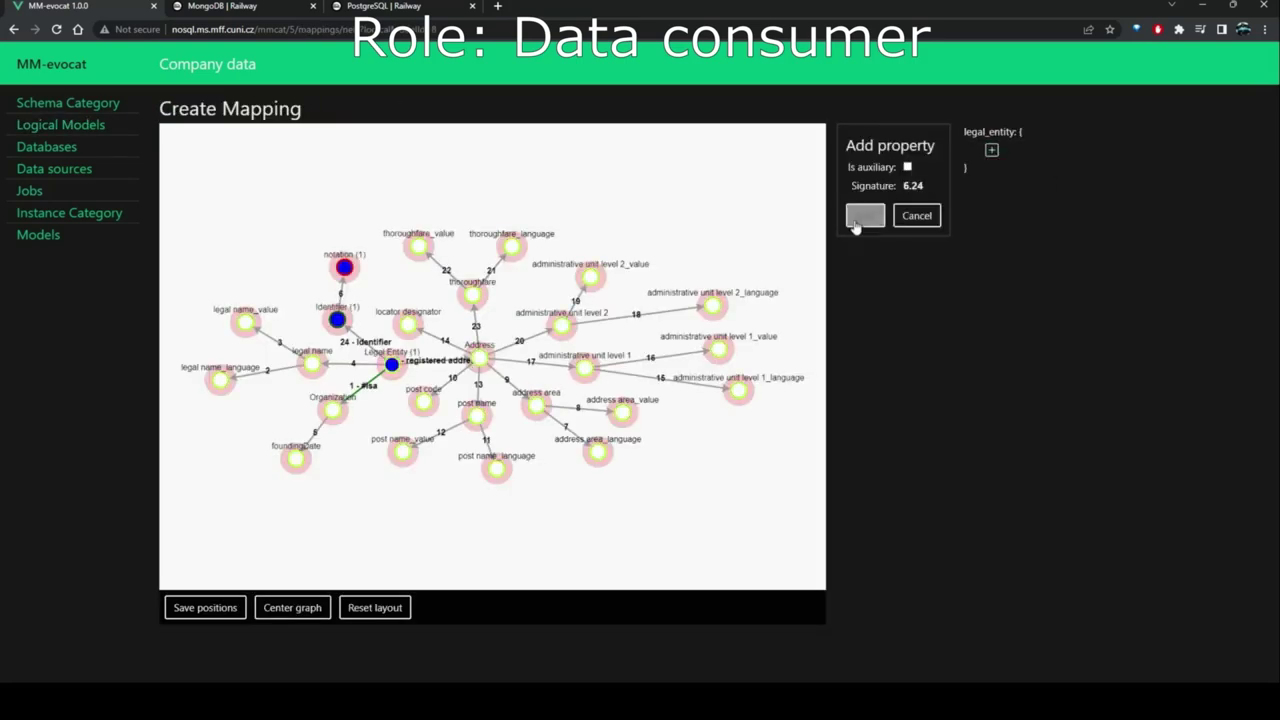
pyautogui.click(858, 218)
pyautogui.click(867, 316)
# Add legalName and foundingDate properties to legal_entity.
pyautogui.click(1073, 168)
pyautogui.click(245, 322)
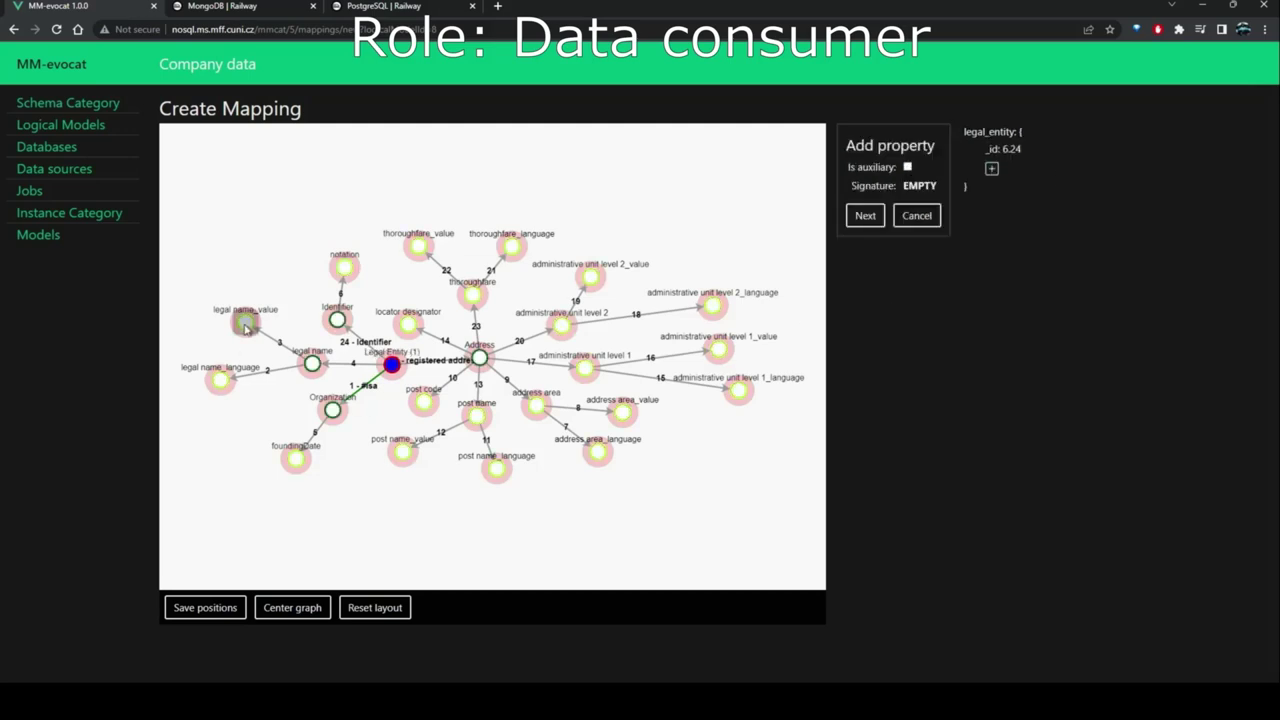
pyautogui.click(858, 214)
pyautogui.write('legalName')
pyautogui.click(867, 316)
pyautogui.click(1073, 187)
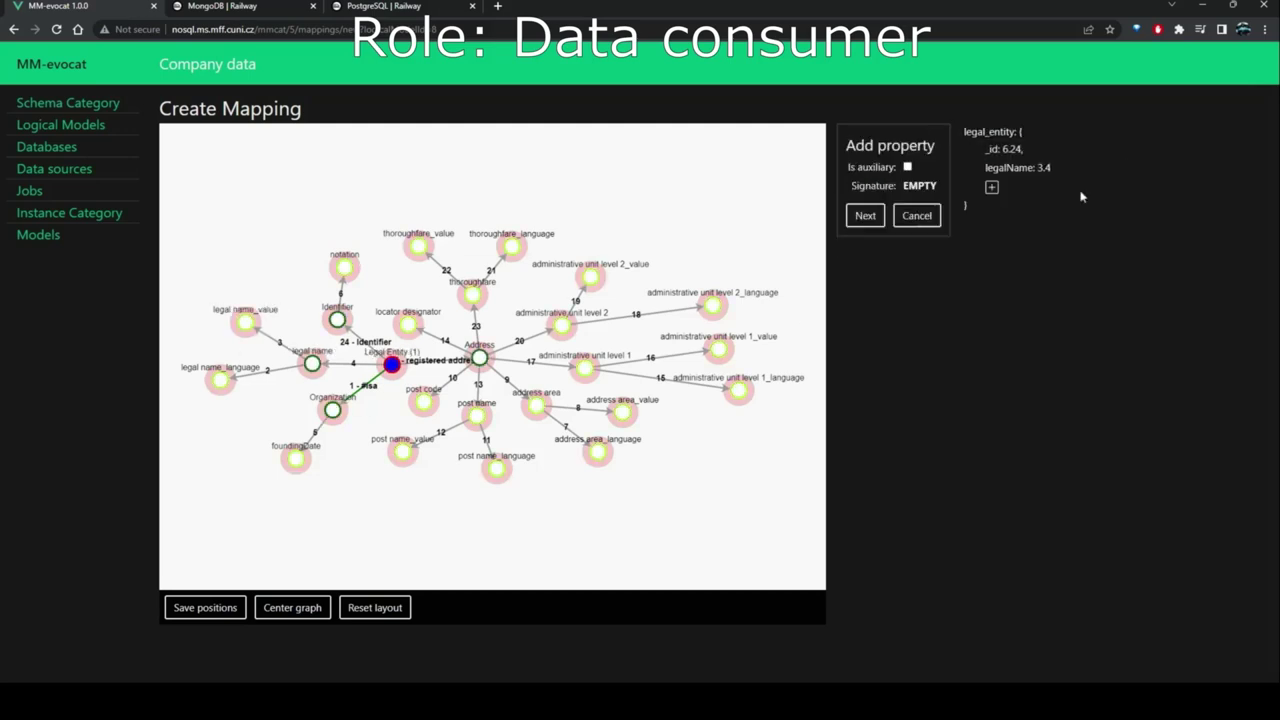
pyautogui.click(295, 458)
pyautogui.click(862, 214)
pyautogui.click(867, 316)
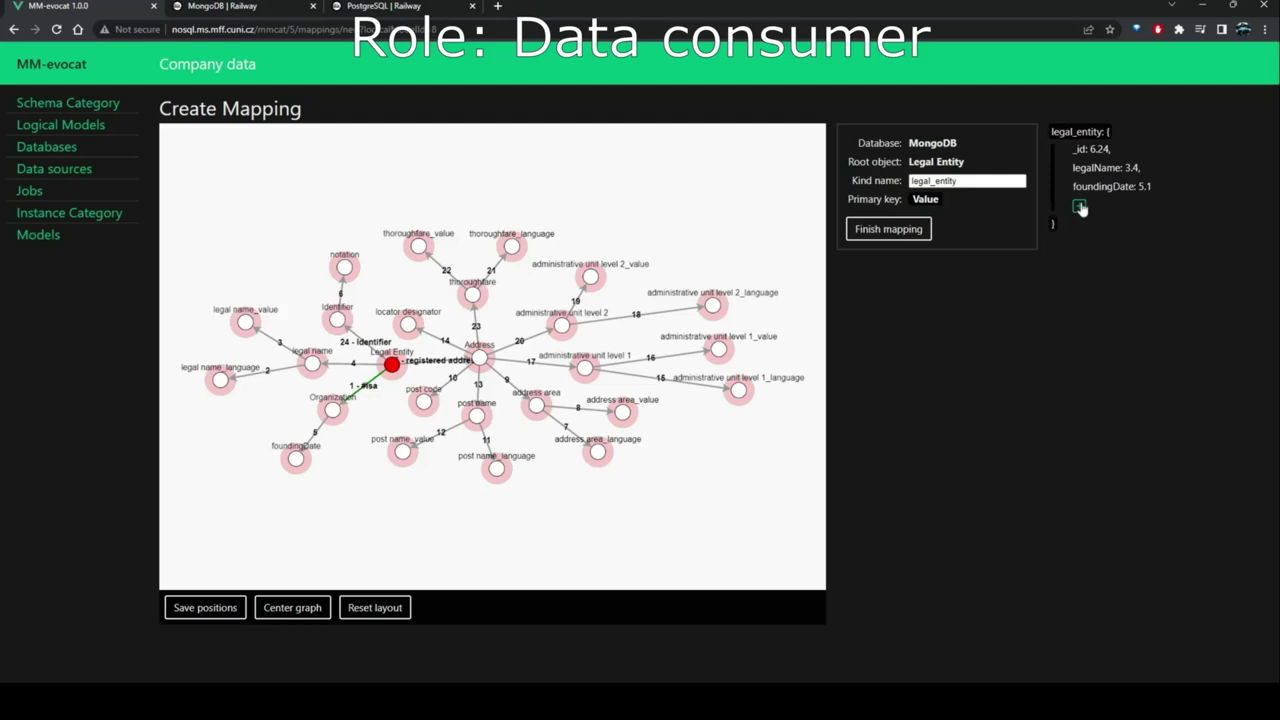
# Add a complex address property containing a thoroughfare property.
pyautogui.click(1076, 206)
pyautogui.click(479, 357)
pyautogui.click(907, 220)
pyautogui.click(865, 250)
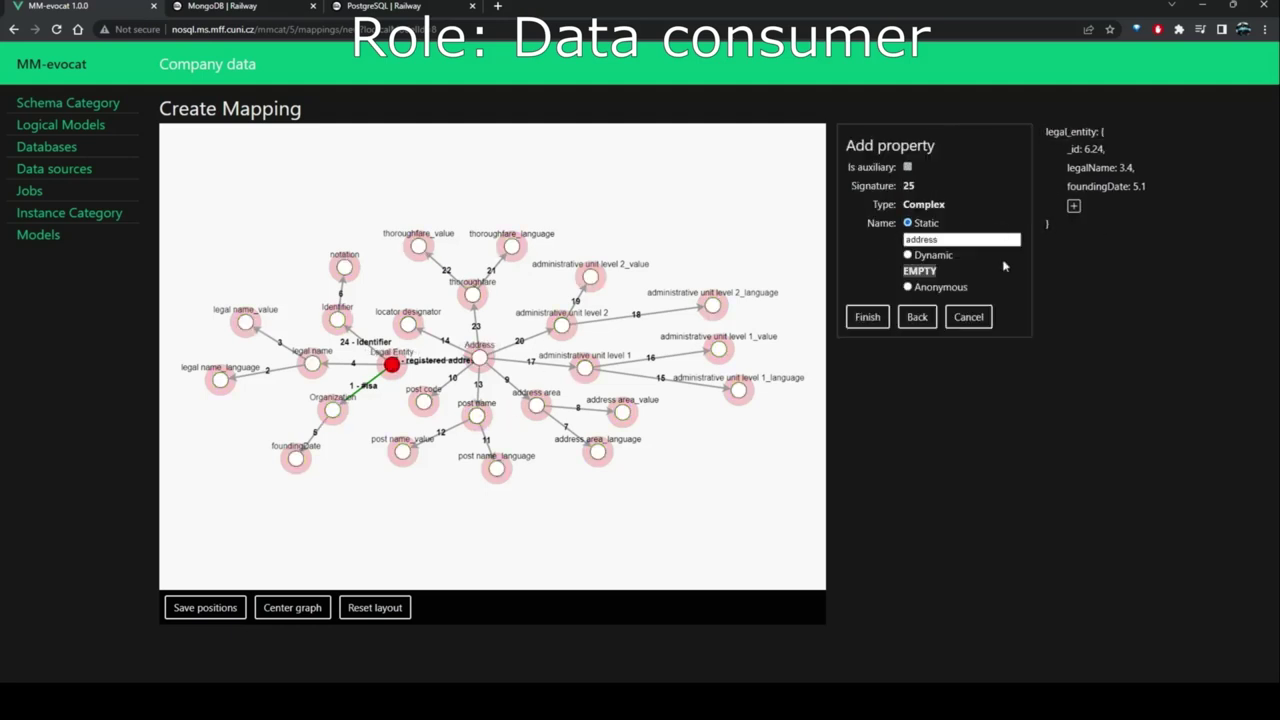
pyautogui.click(867, 316)
pyautogui.click(418, 246)
pyautogui.click(866, 213)
pyautogui.moveTo(983, 239); pyautogui.dragTo(958, 238)
pyautogui.press('BackSpace')
pyautogui.click(867, 316)
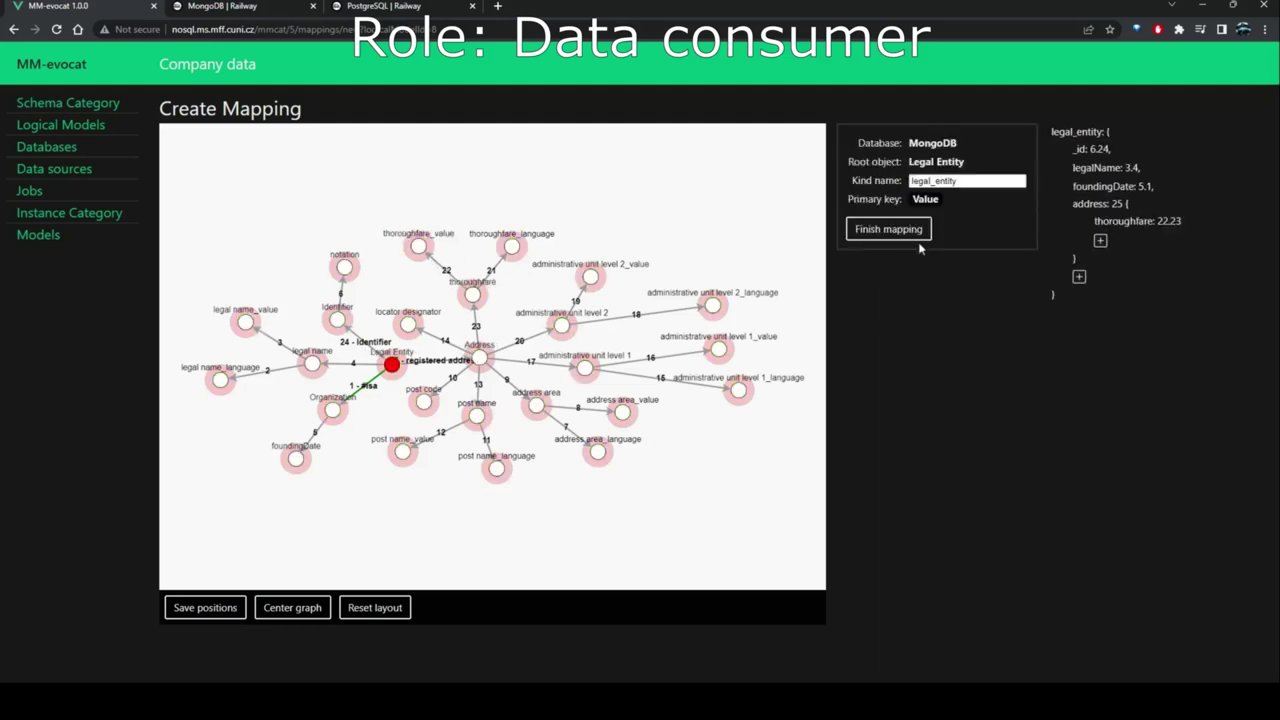
pyautogui.click(1095, 240)
# Add locatorDesignator and postName properties inside address.
pyautogui.click(408, 324)
pyautogui.click(863, 214)
pyautogui.click(946, 240)
pyautogui.press('BackSpace')
pyautogui.press('BackSpace')
pyautogui.write('Designator')
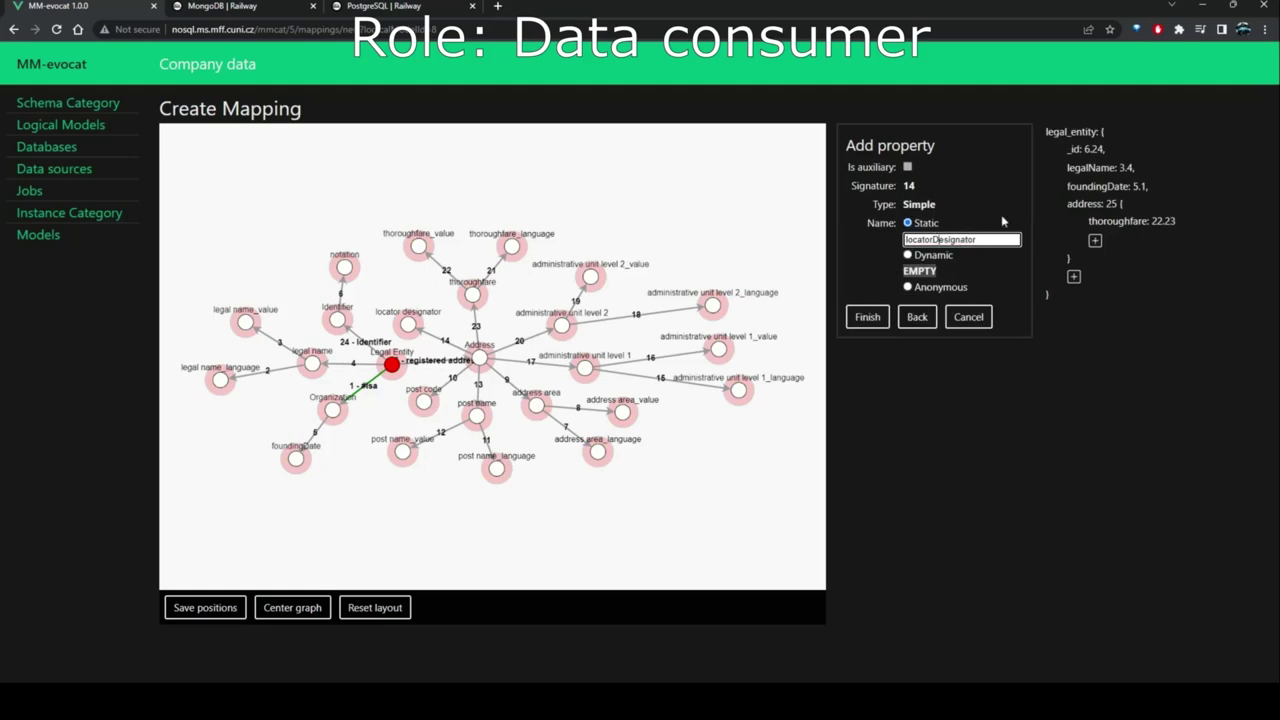
pyautogui.click(867, 316)
pyautogui.click(1083, 259)
pyautogui.click(402, 452)
pyautogui.click(865, 251)
pyautogui.moveTo(978, 239); pyautogui.dragTo(946, 239)
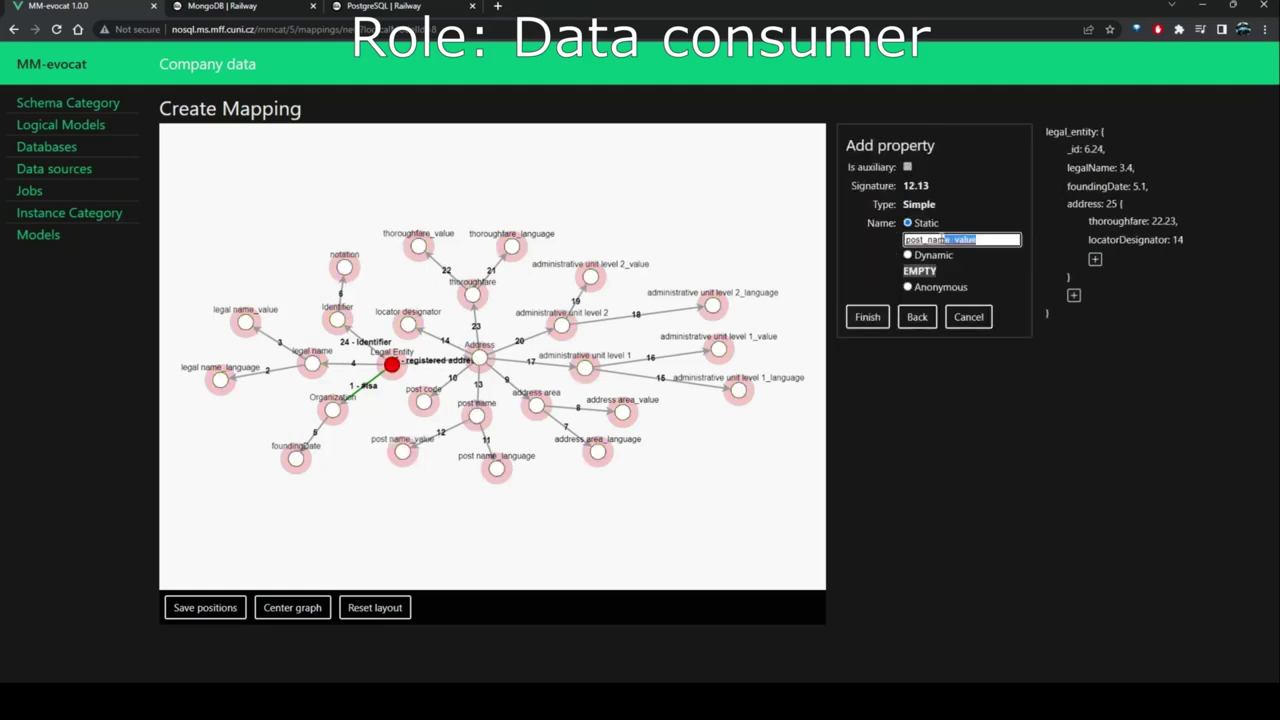
pyautogui.press('BackSpace')
pyautogui.click(932, 240)
pyautogui.press('BackSpace')
pyautogui.press('BackSpace')
pyautogui.write('N')
pyautogui.click(867, 316)
# Add the post code property inside address.
pyautogui.click(1097, 278)
pyautogui.click(424, 402)
pyautogui.click(865, 216)
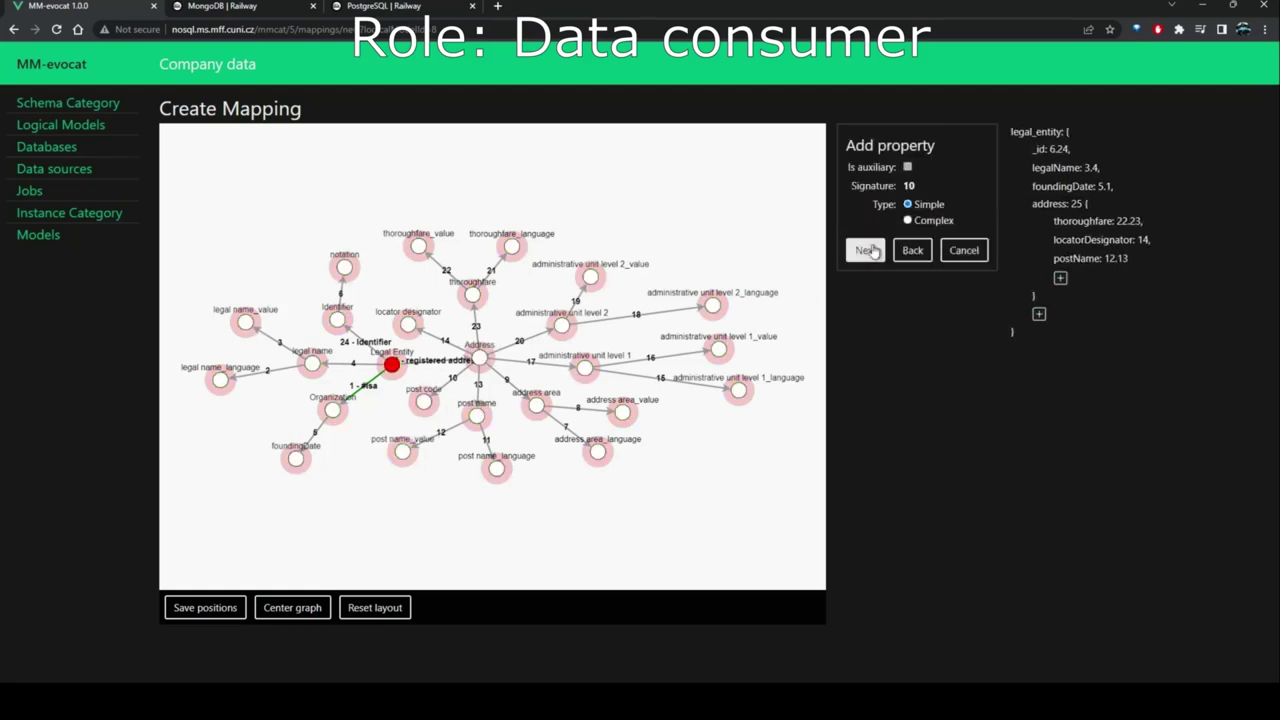
pyautogui.click(865, 251)
# Finish the mongo mapping and create the 'Address model - postgres' logical model.
pyautogui.click(867, 316)
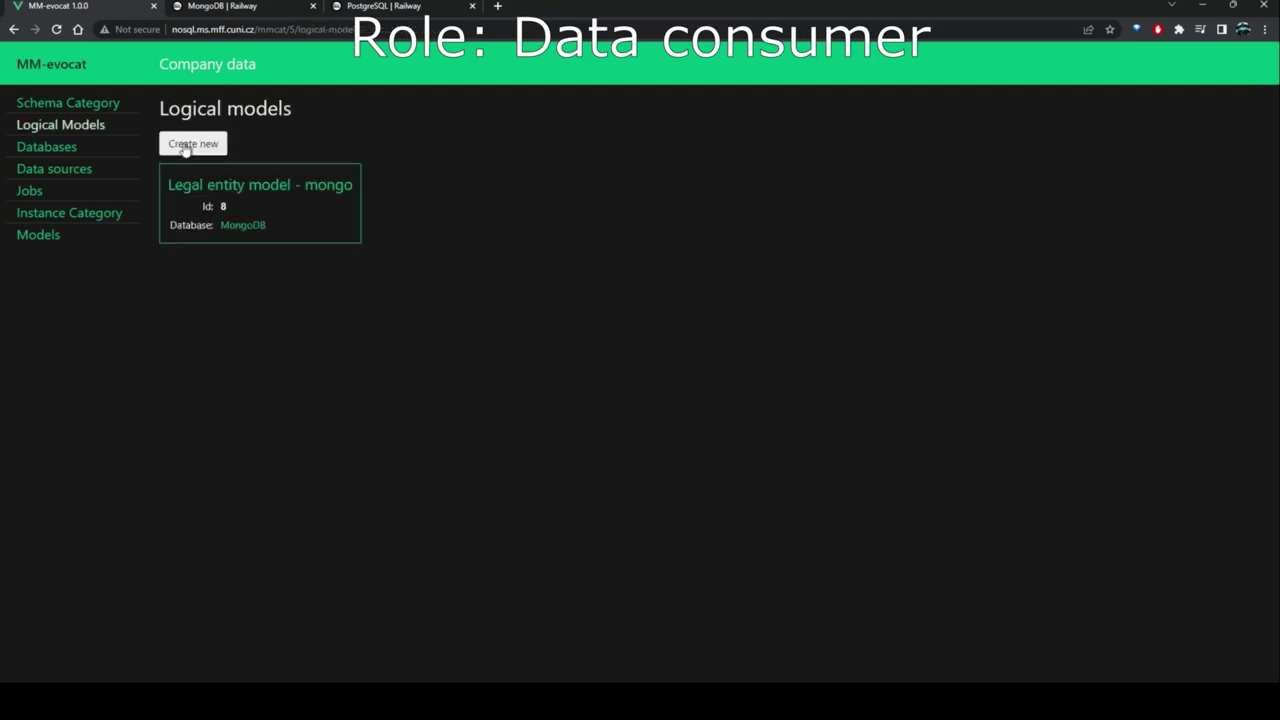
pyautogui.click(185, 146)
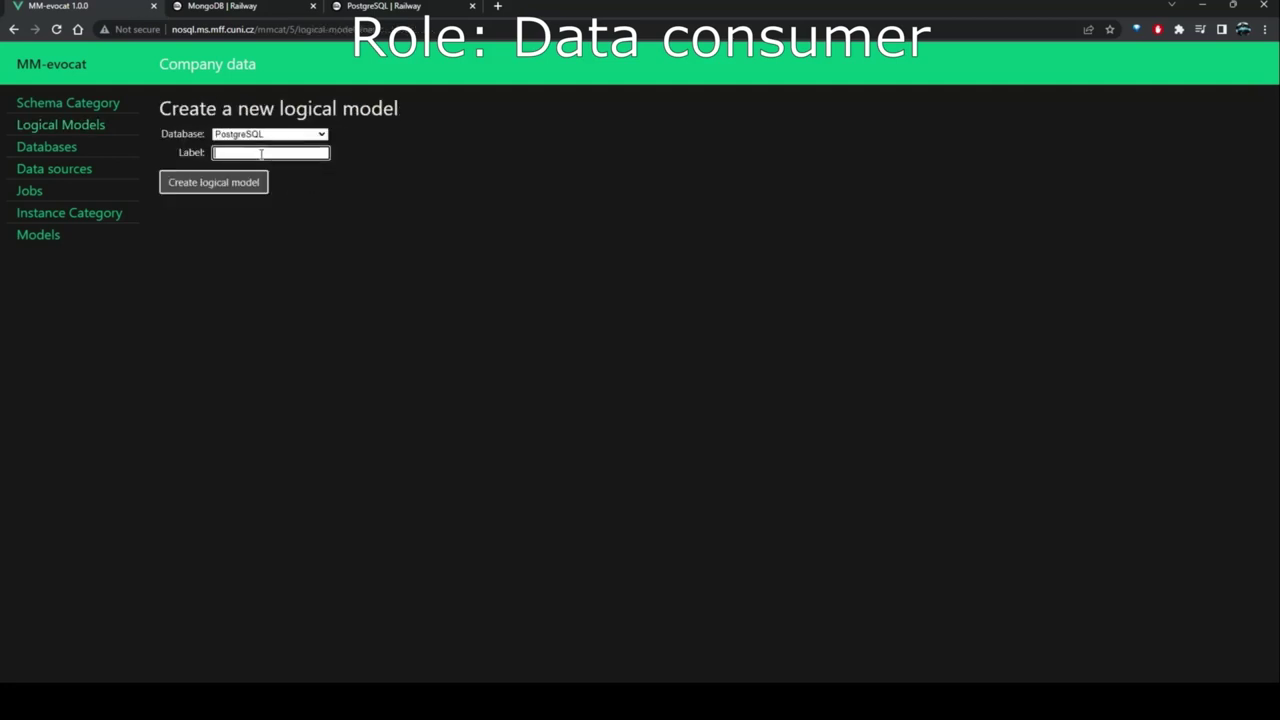
pyautogui.click(262, 153)
pyautogui.write('Address model - postgres')
pyautogui.click(215, 182)
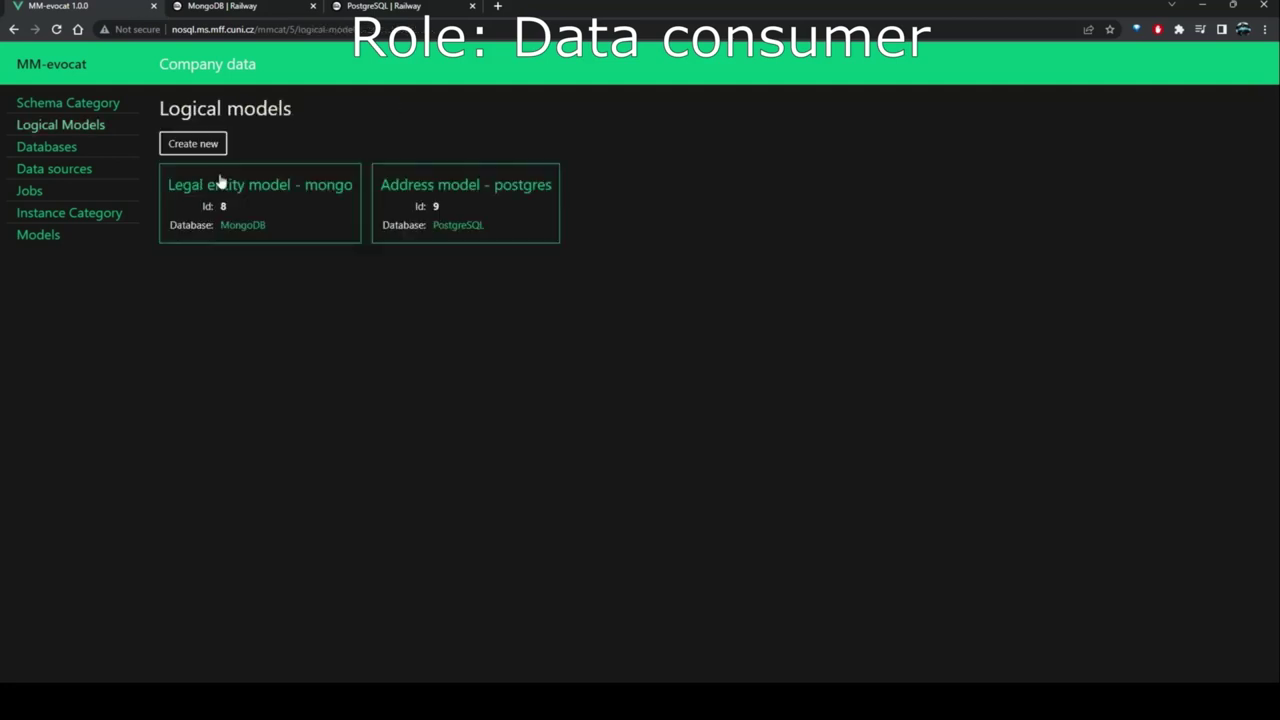
# Map the Address root to an address kind and add its properties, including l1.
pyautogui.click(189, 257)
pyautogui.click(479, 360)
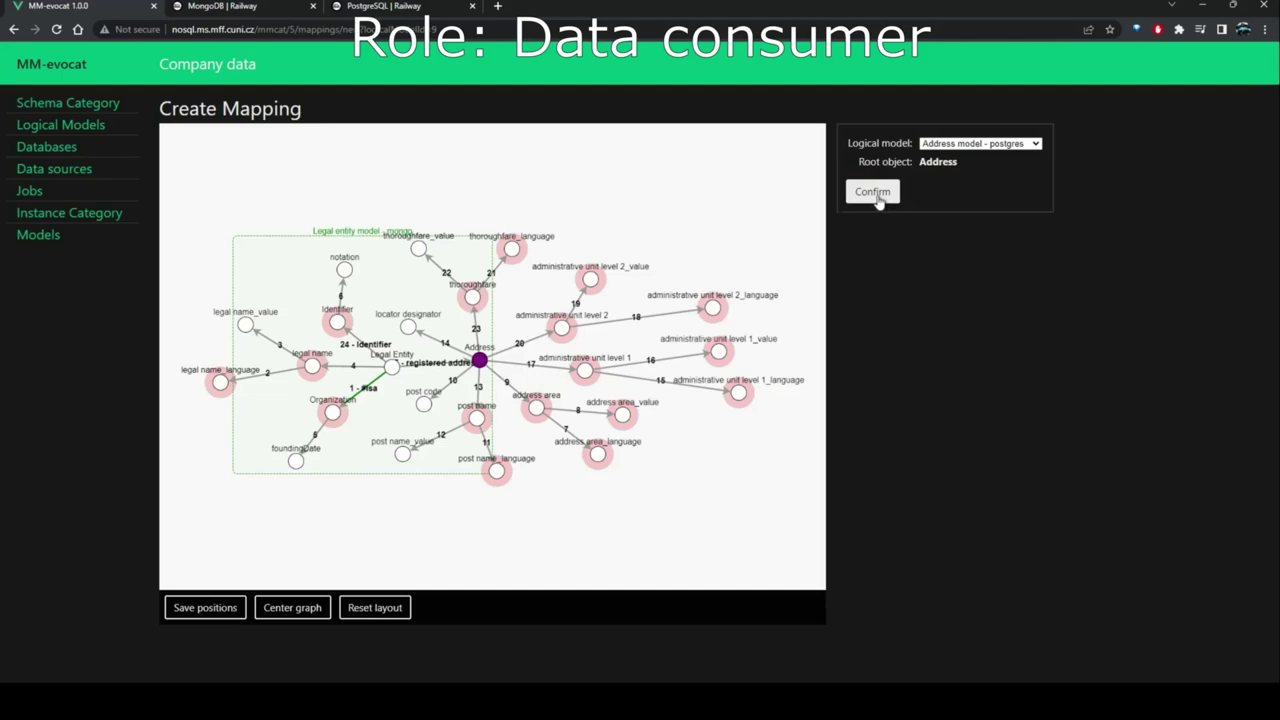
pyautogui.click(872, 191)
pyautogui.click(1080, 149)
pyautogui.click(863, 197)
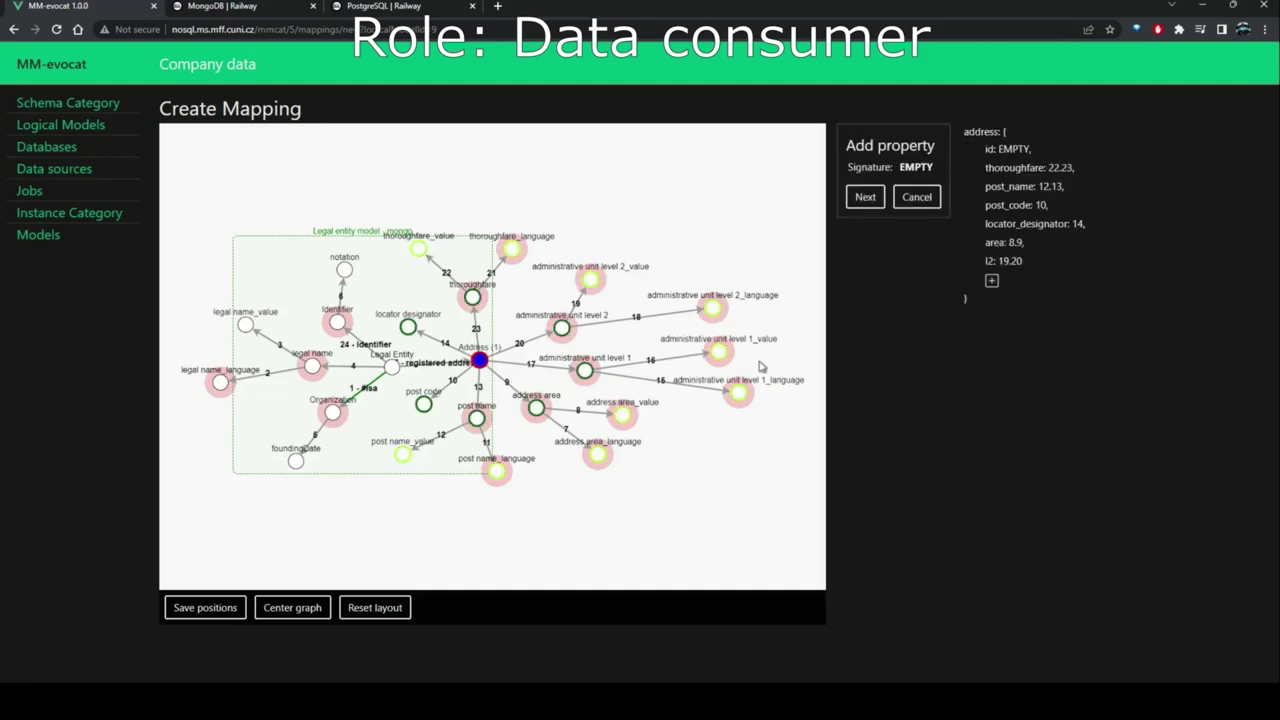
pyautogui.click(718, 351)
pyautogui.click(854, 197)
pyautogui.click(923, 221)
pyautogui.write('l1')
pyautogui.click(867, 298)
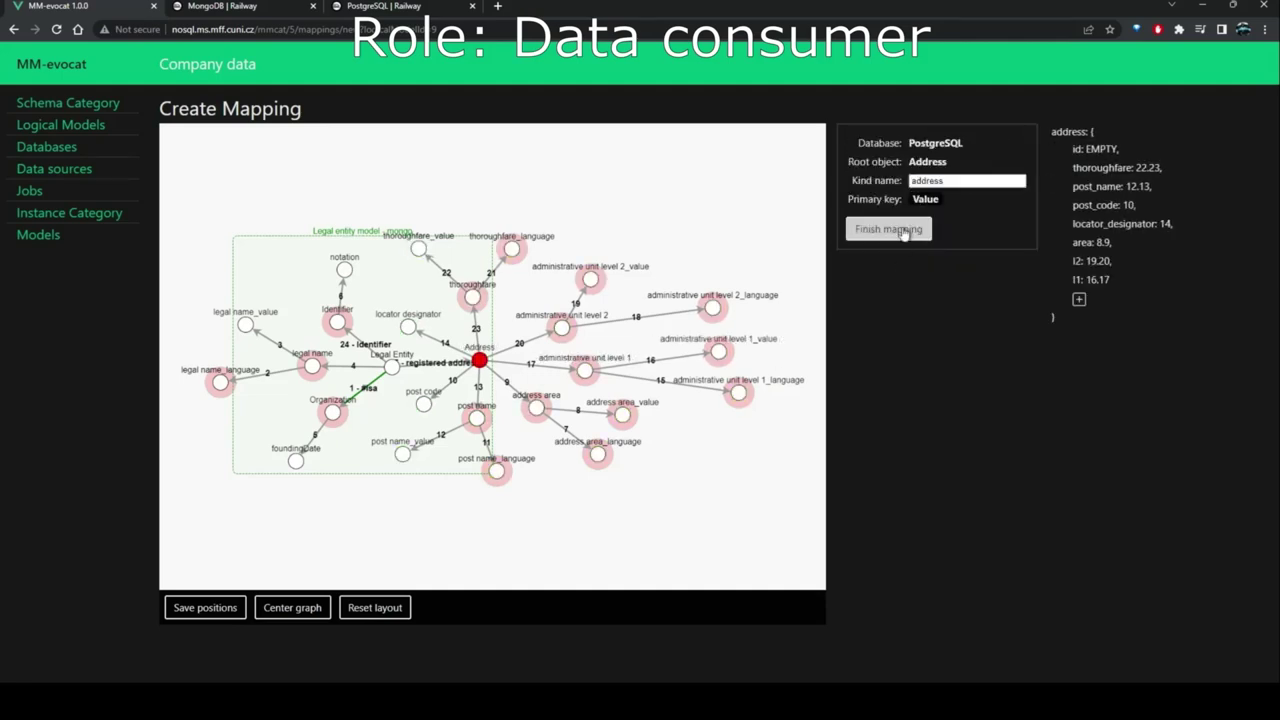
pyautogui.click(903, 230)
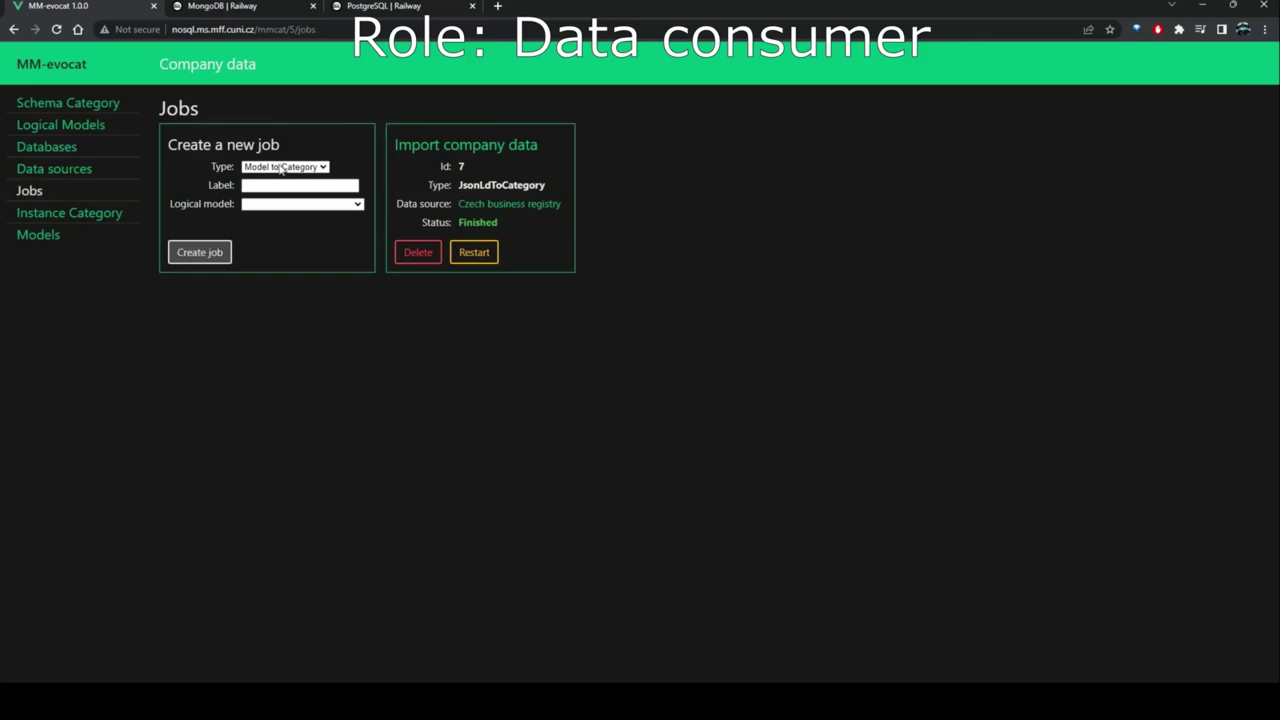
# Create and run the 'Persist to Mongo' job for Legal entity model - mongo.
pyautogui.click(276, 186)
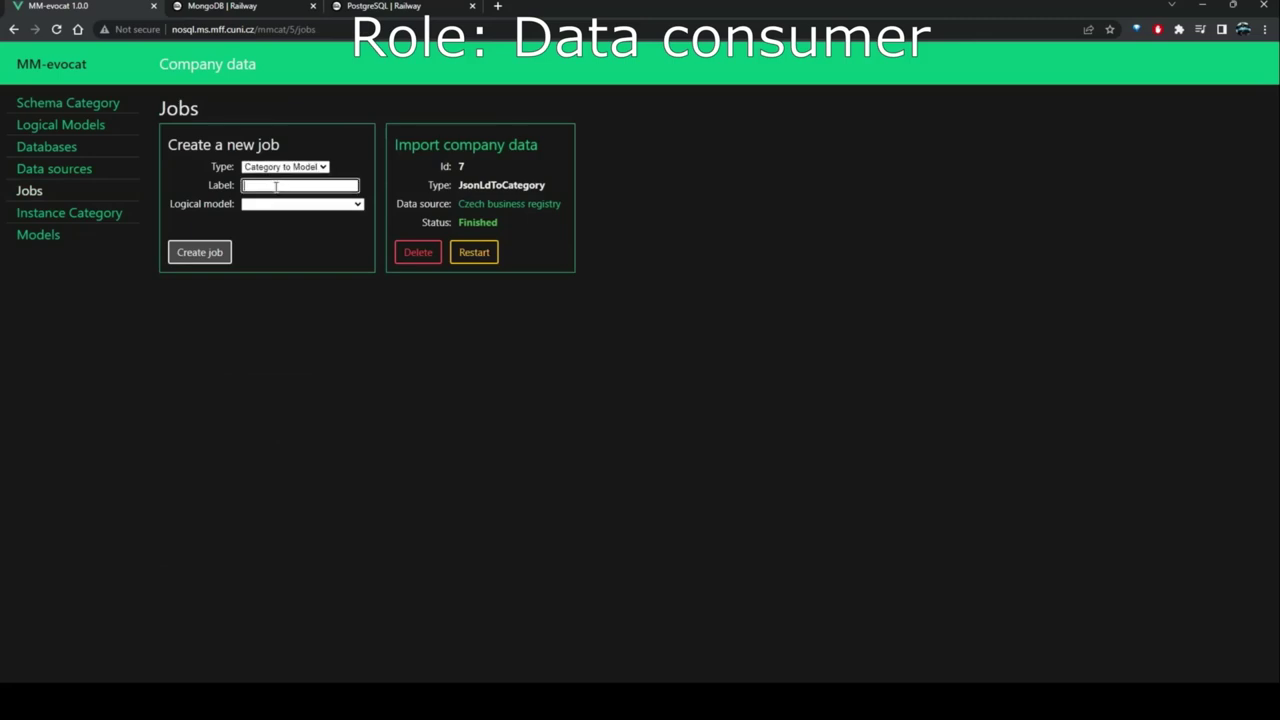
pyautogui.write('Persist to MongoDB')
pyautogui.click(270, 204)
pyautogui.click(265, 221)
pyautogui.click(222, 252)
pyautogui.click(614, 252)
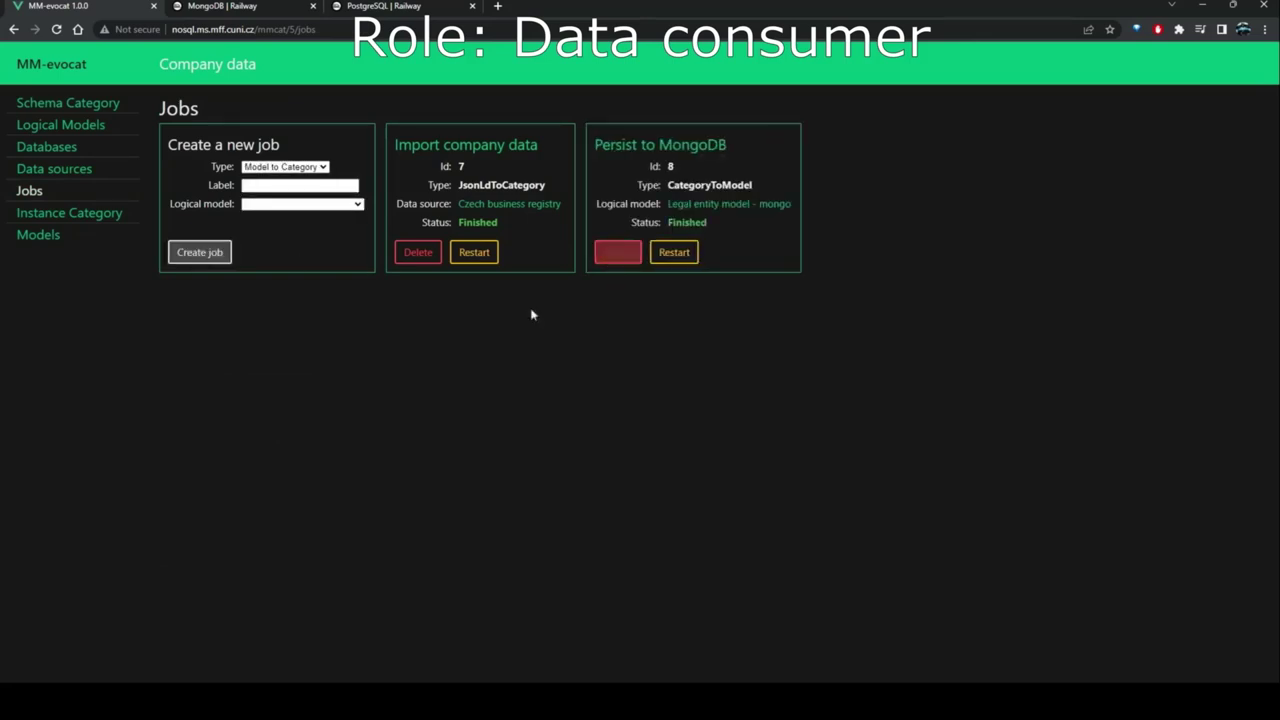
# Create and run a Category to Model 'Persist to PostgreSQL' job for Address model - postgres.
pyautogui.press('Down')
pyautogui.click(280, 186)
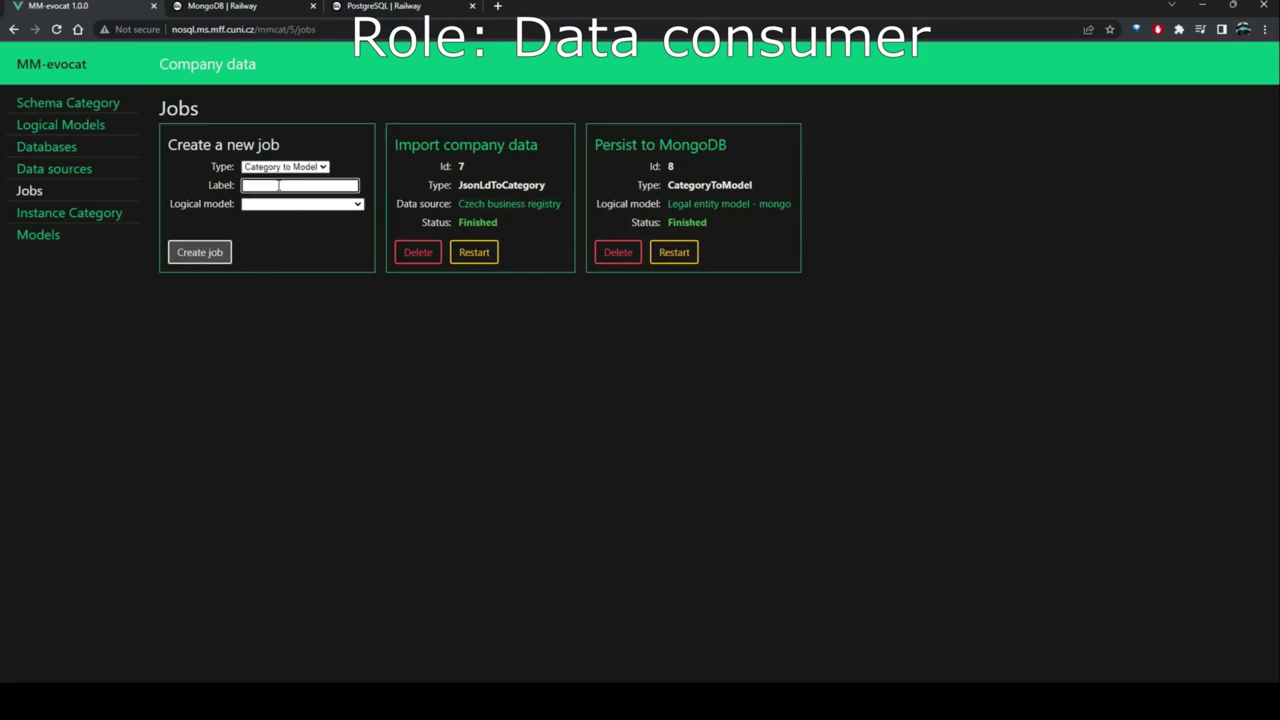
pyautogui.write('Persist to PostgreSQL')
pyautogui.click(286, 207)
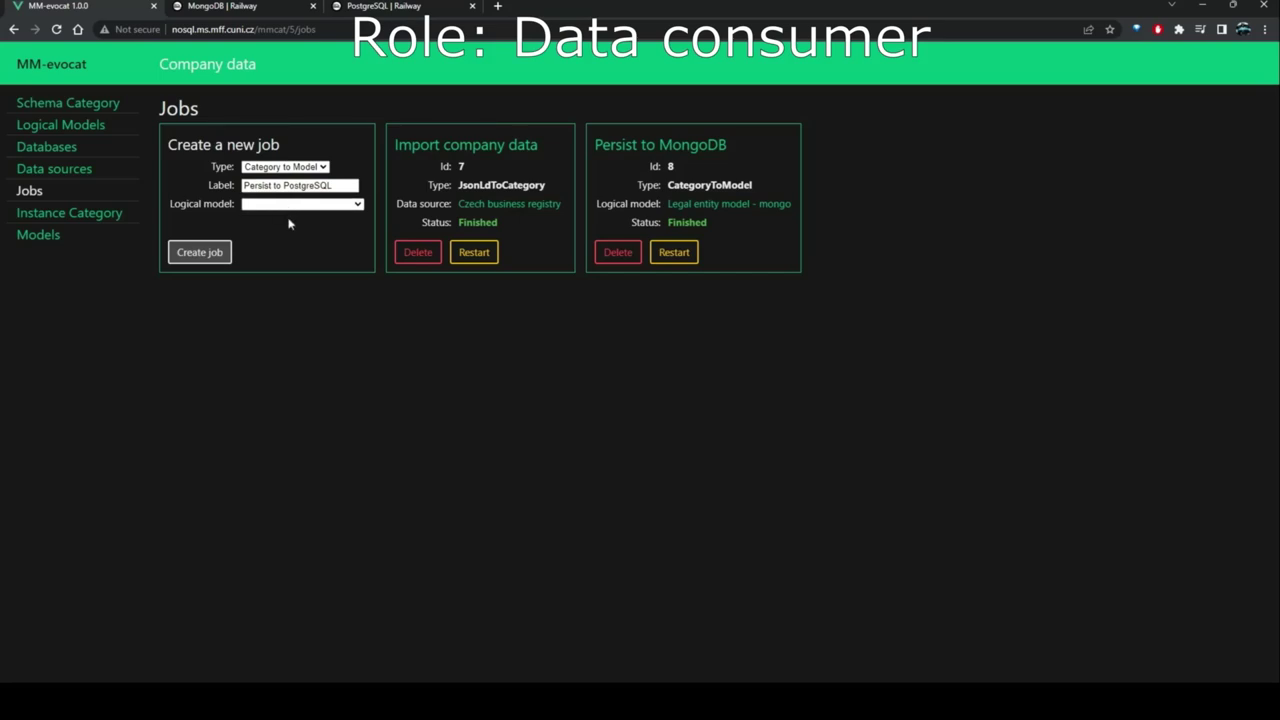
pyautogui.click(289, 233)
pyautogui.click(200, 252)
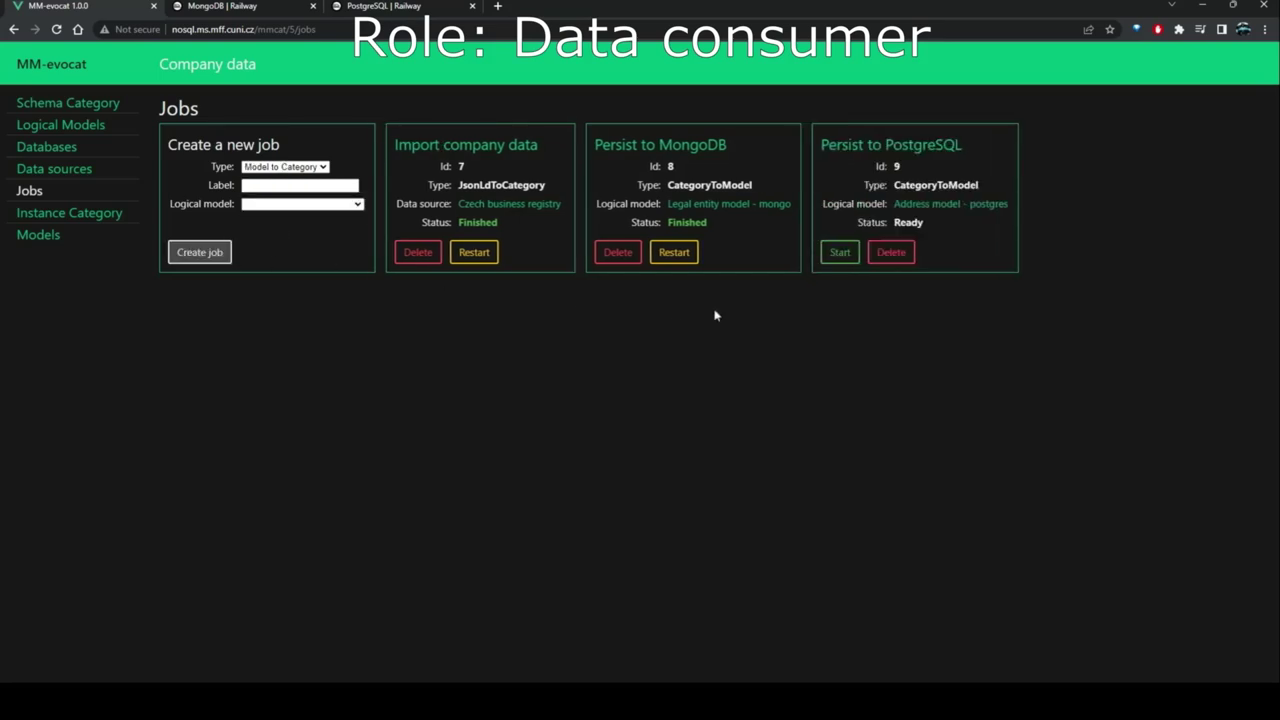
pyautogui.click(830, 260)
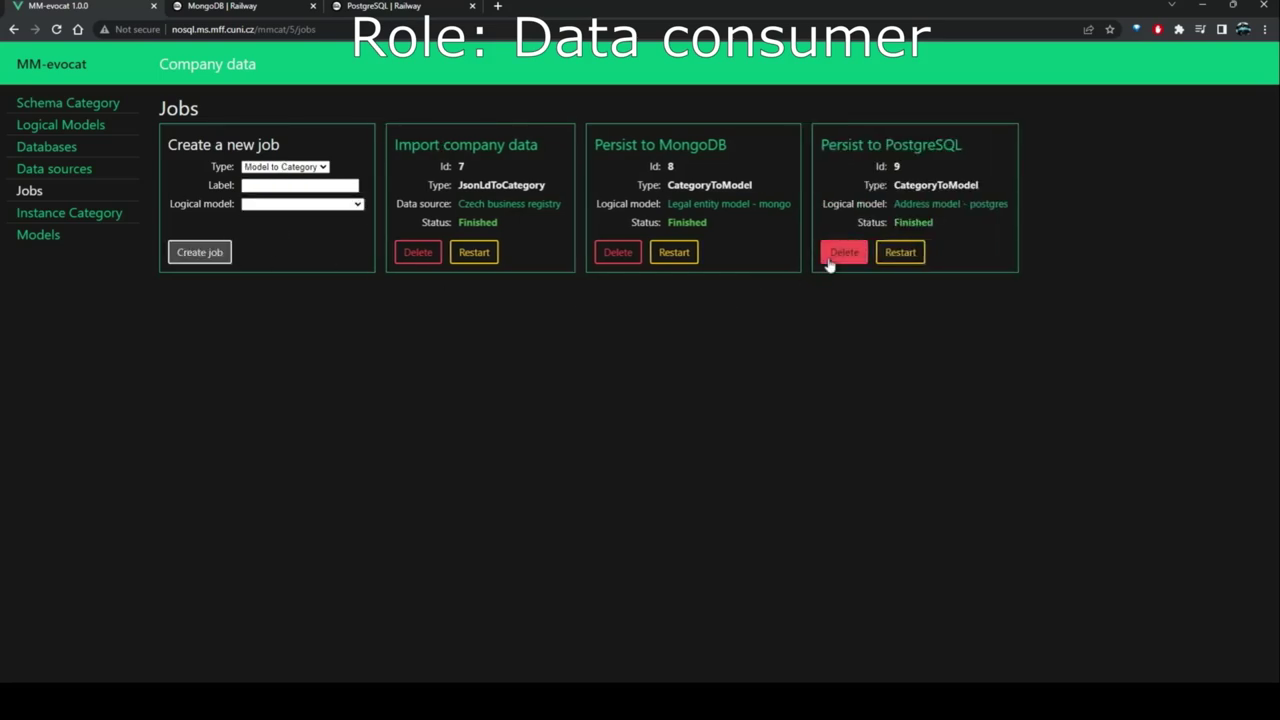
# Open the first two legalEntity documents in MongoDB, then the address table rows in PostgreSQL.
pyautogui.hotkey('ctrl', 'Tab')
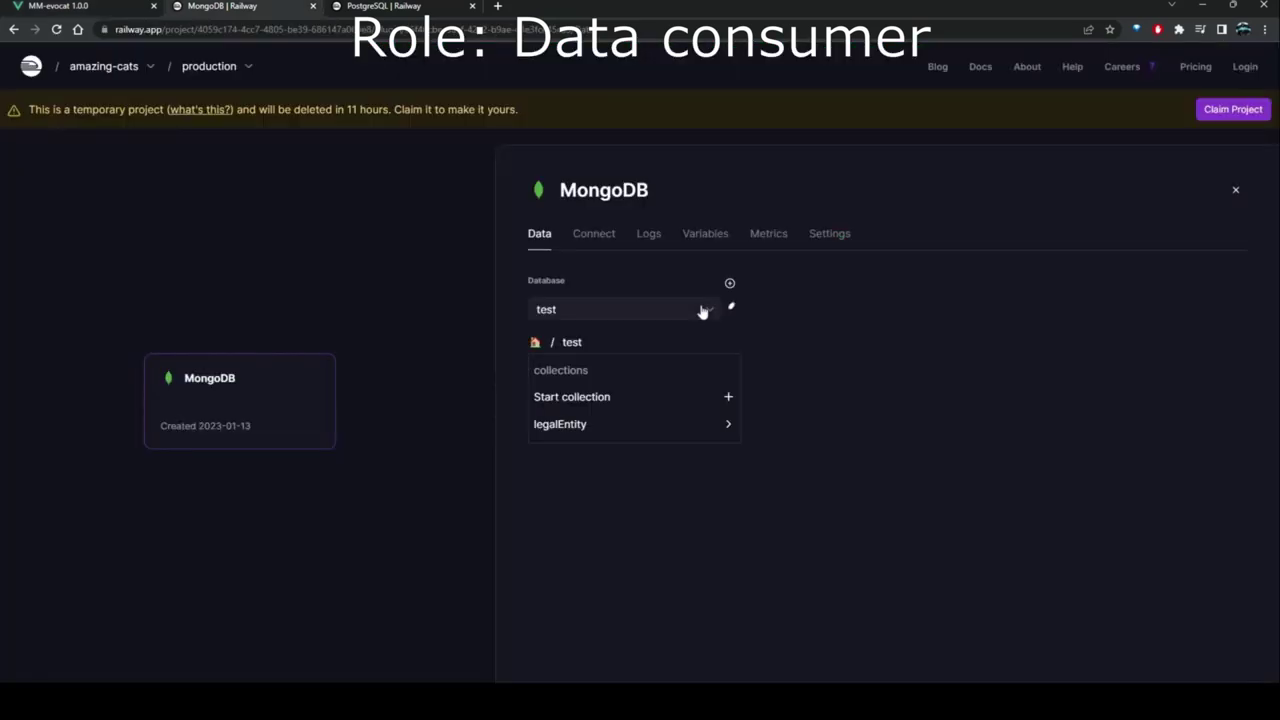
pyautogui.click(592, 423)
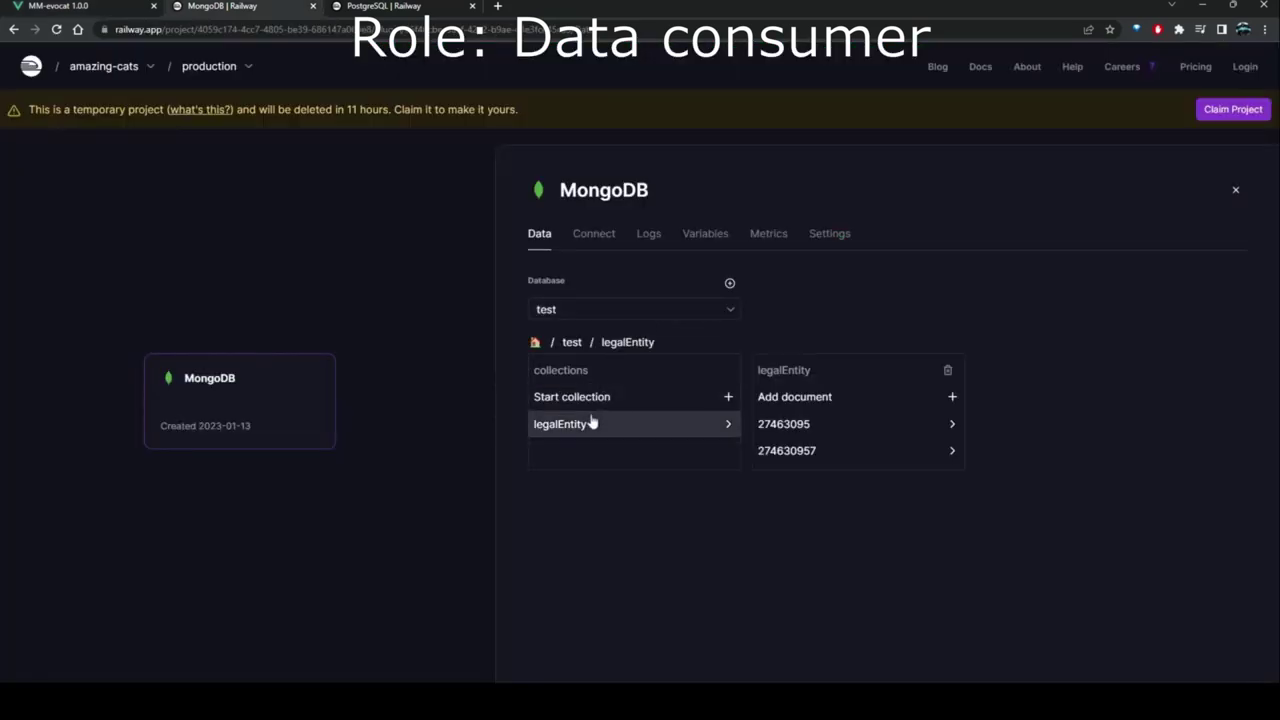
pyautogui.click(826, 425)
pyautogui.click(818, 452)
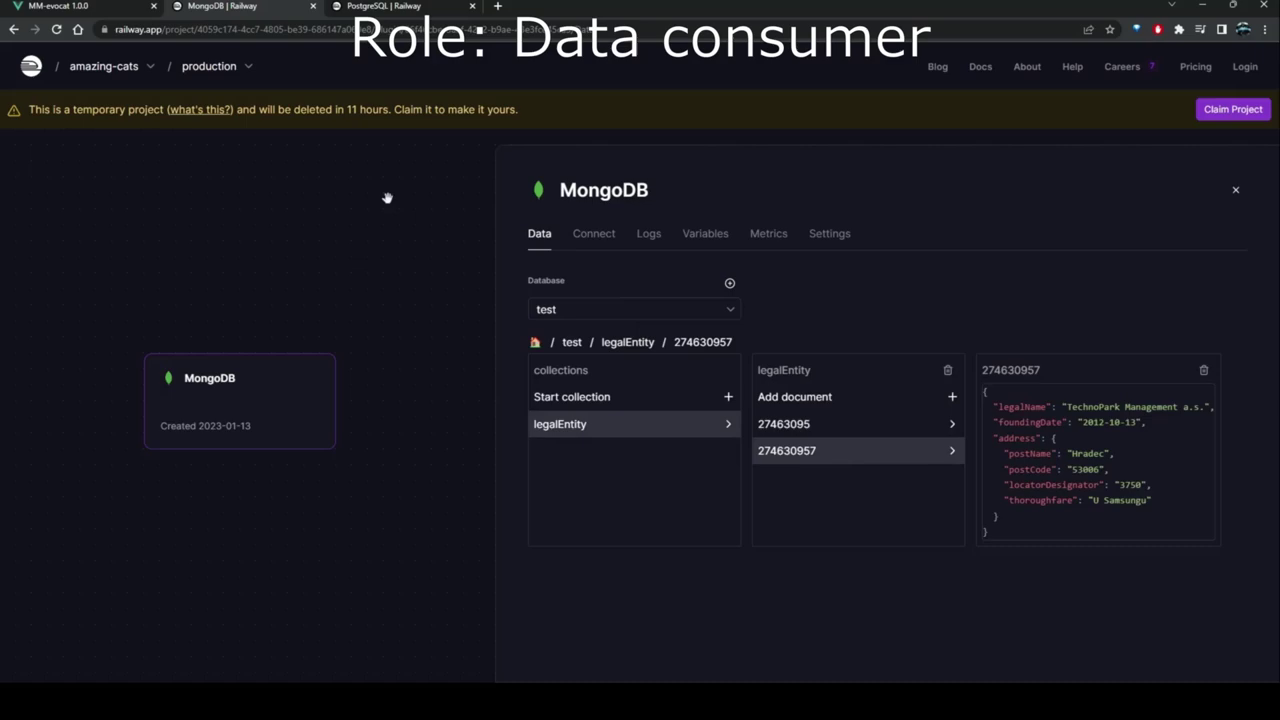
pyautogui.click(395, 8)
pyautogui.click(565, 316)
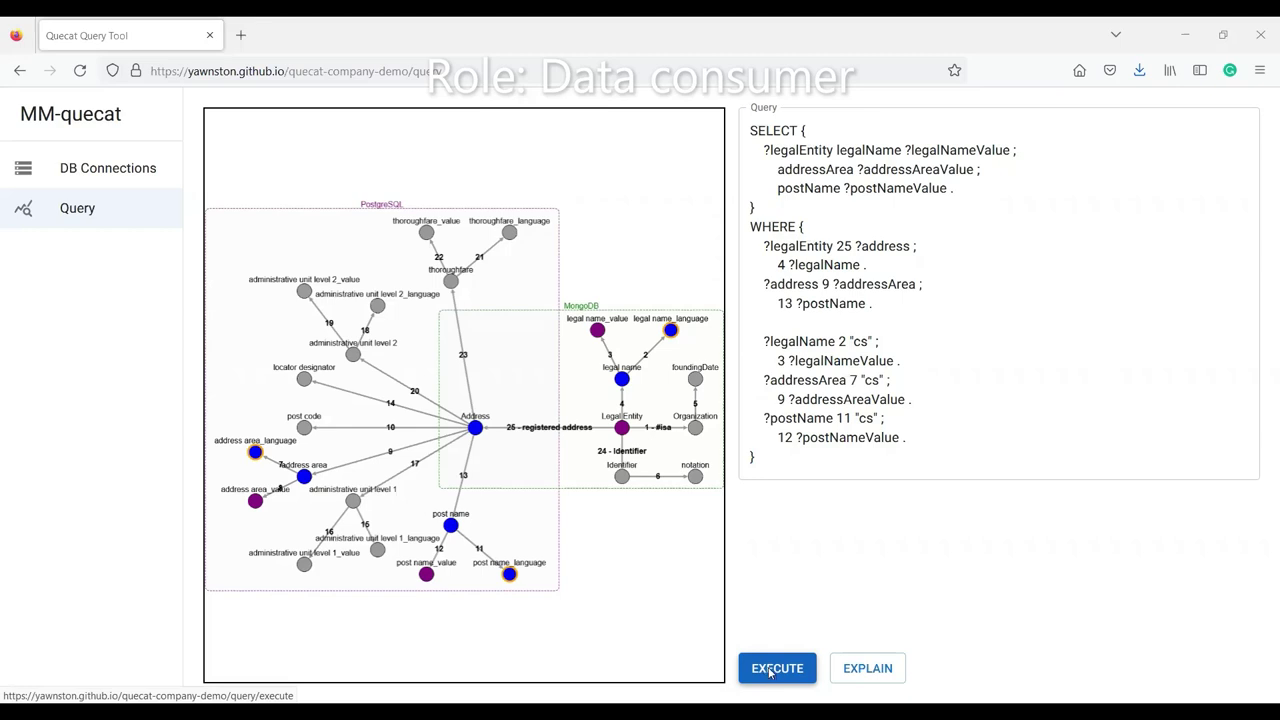
# Execute the legal name, address area and post name query and view both records as JSON.
pyautogui.click(770, 673)
pyautogui.click(236, 140)
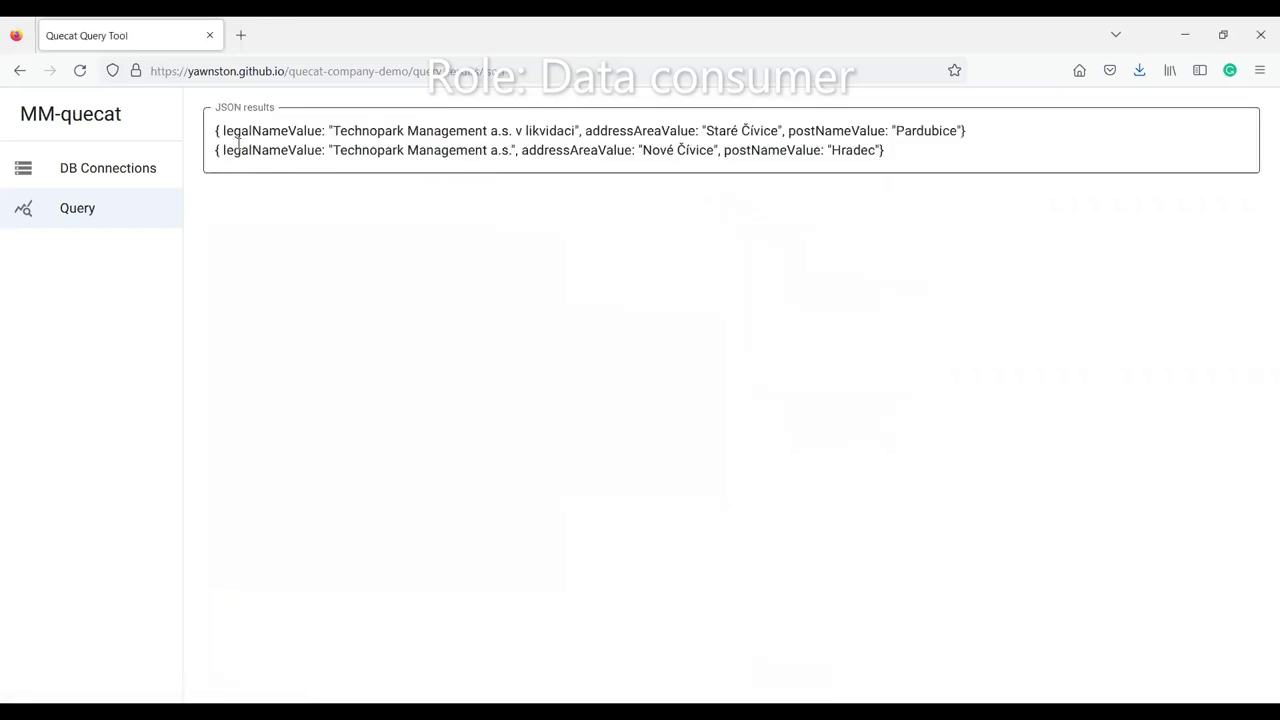